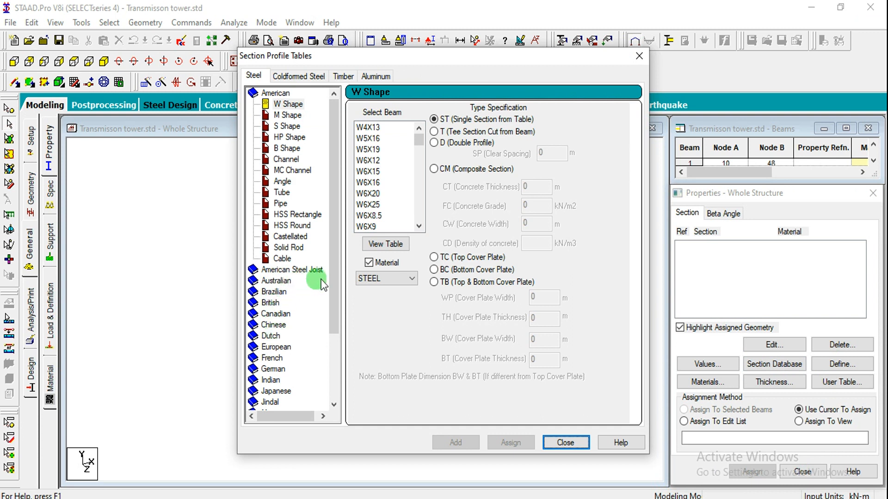
Step: Bring up the Indian angle sections in the steel profile tables and move the dialog off the tower model
click(270, 380)
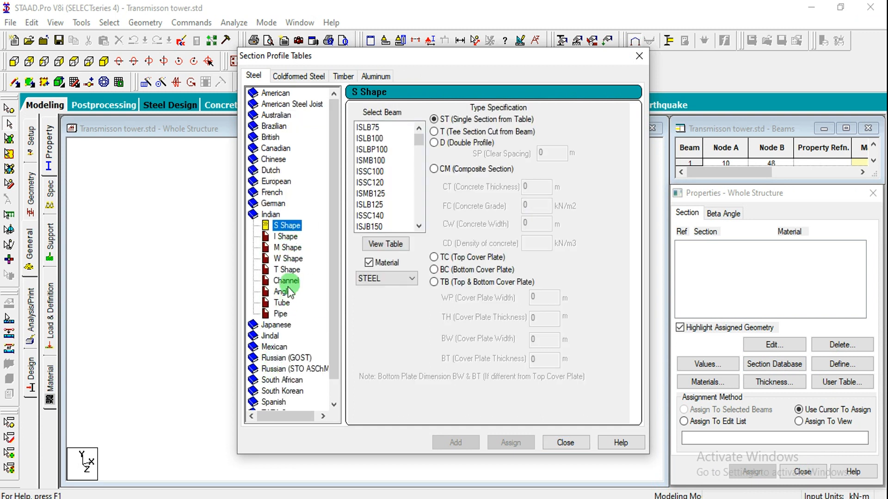
click(284, 294)
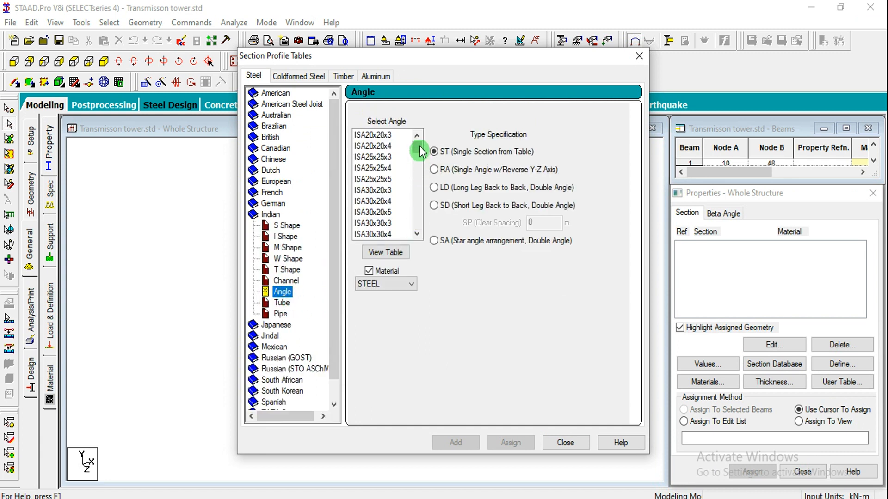
drag(420, 149, 417, 225)
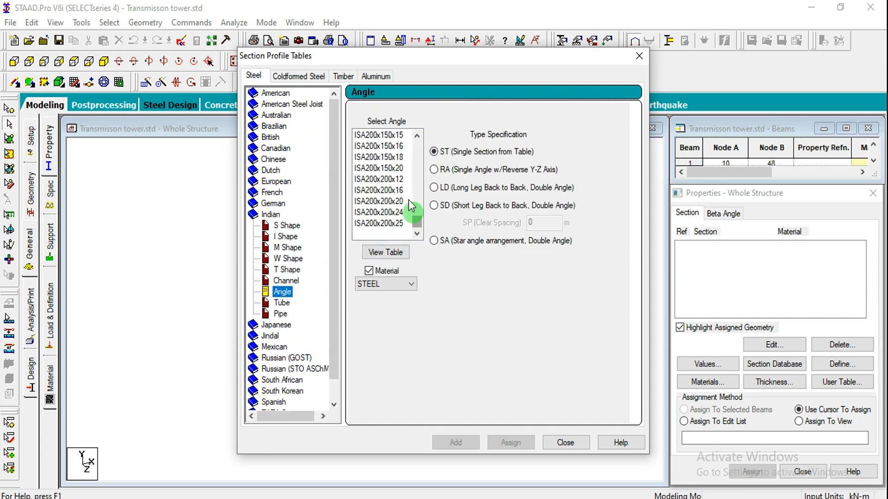
drag(409, 61, 568, 71)
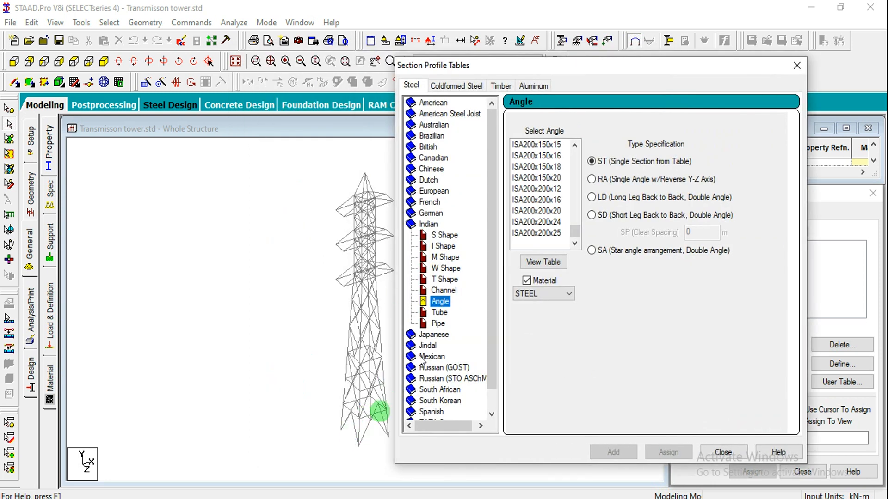
drag(564, 65, 508, 60)
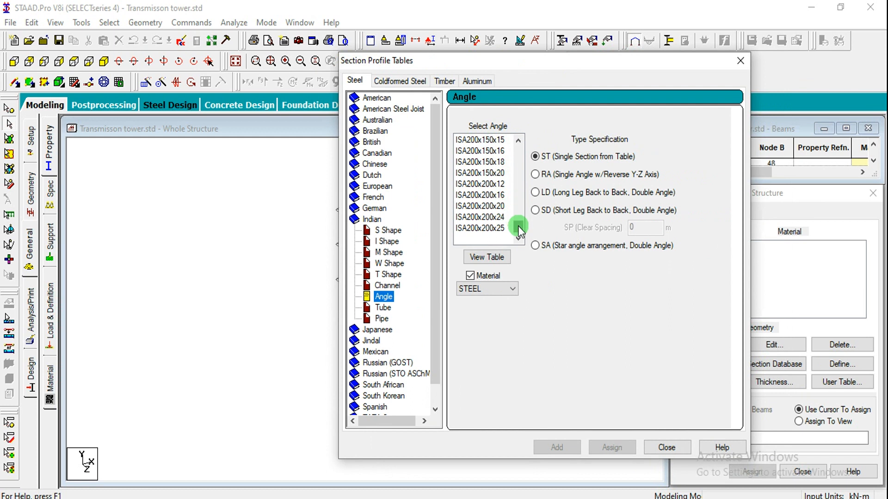
Step: Add the Indian angle ISA200x150x18 as a single section from table with STEEL material, and close the section tables
drag(517, 228, 518, 220)
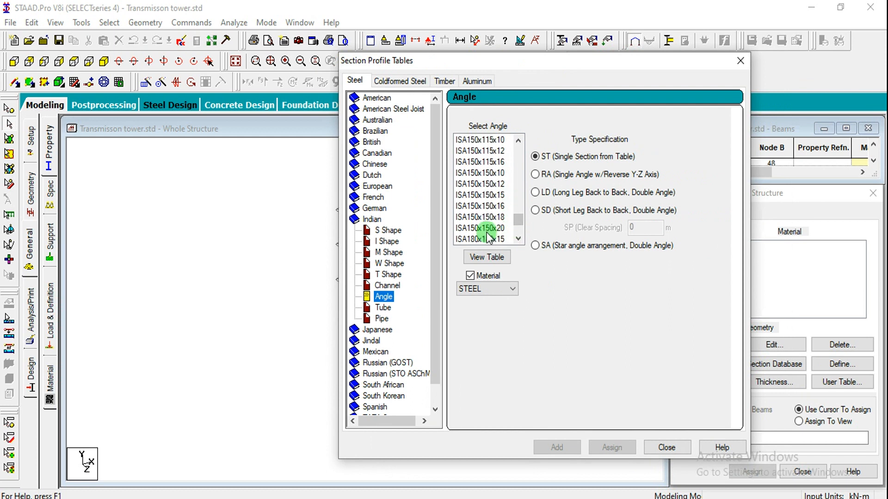
click(518, 239)
click(518, 239)
click(518, 239)
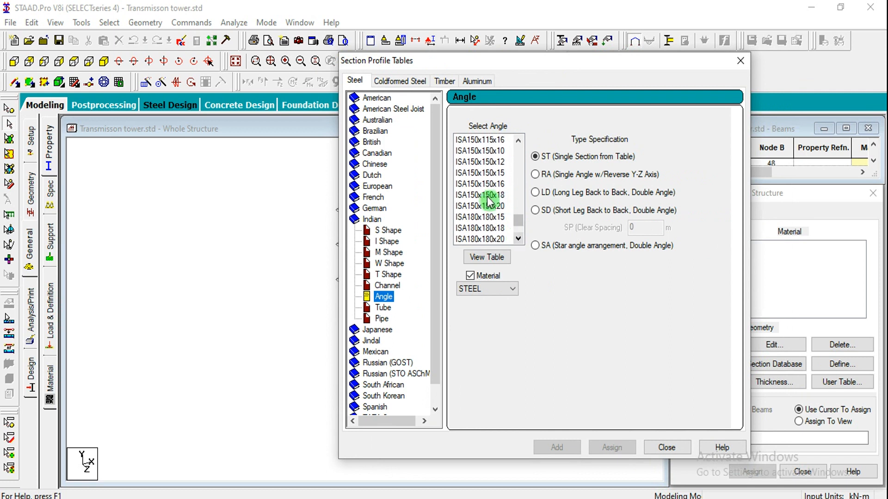
click(519, 239)
click(519, 239)
click(518, 238)
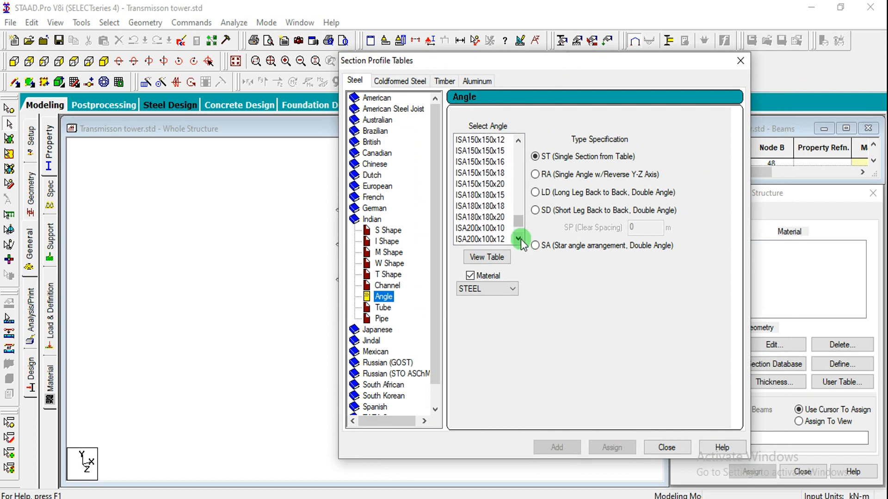
drag(516, 220, 489, 217)
click(485, 218)
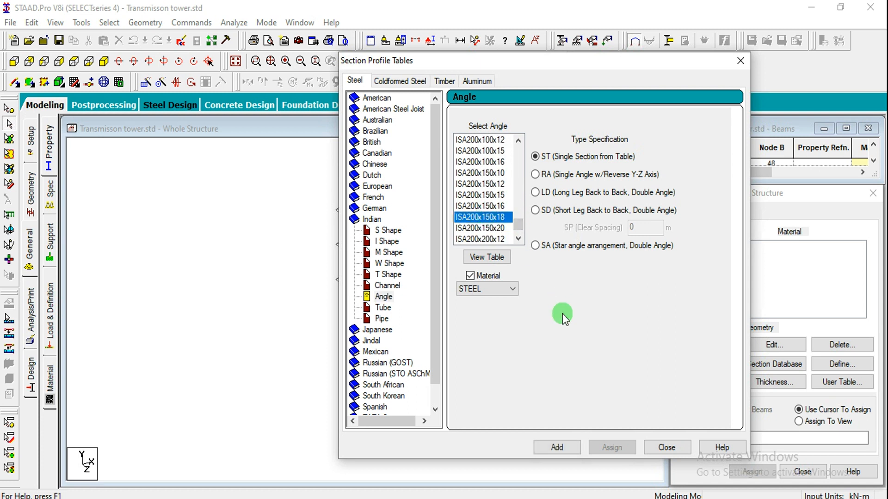
click(570, 448)
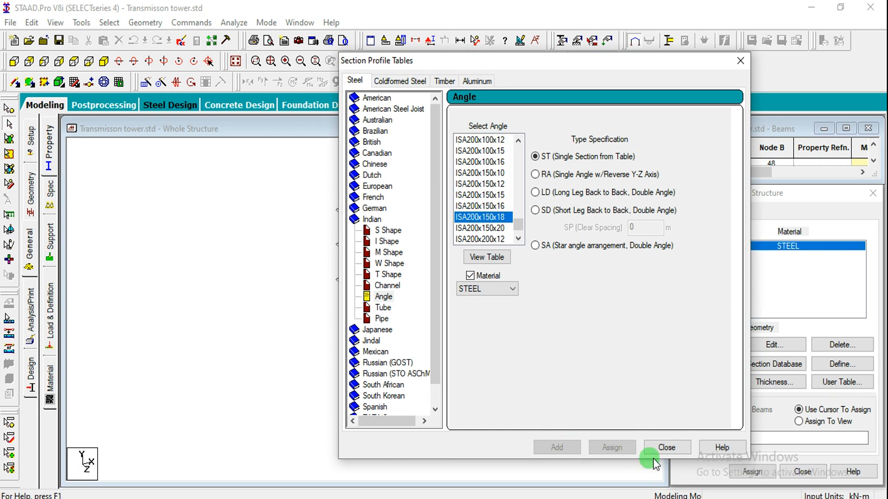
click(667, 448)
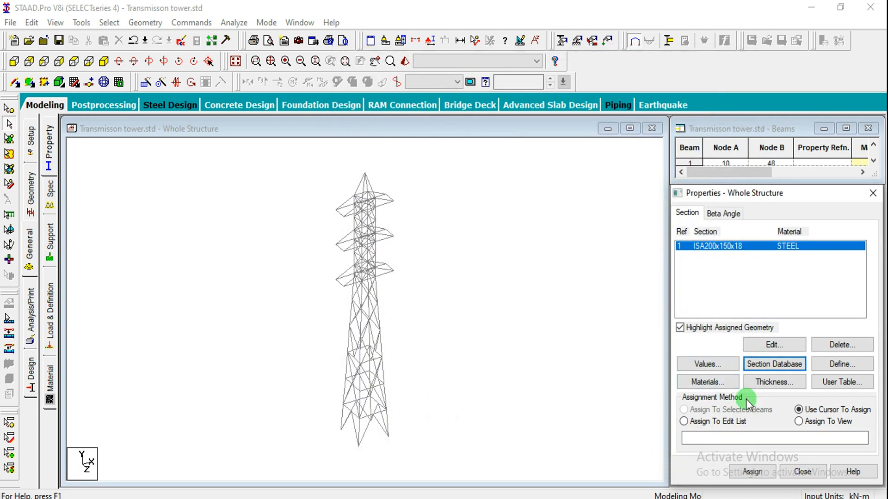
Step: Assign the ISA200x150x18 section to all members of the tower using the Assign To View method
click(822, 420)
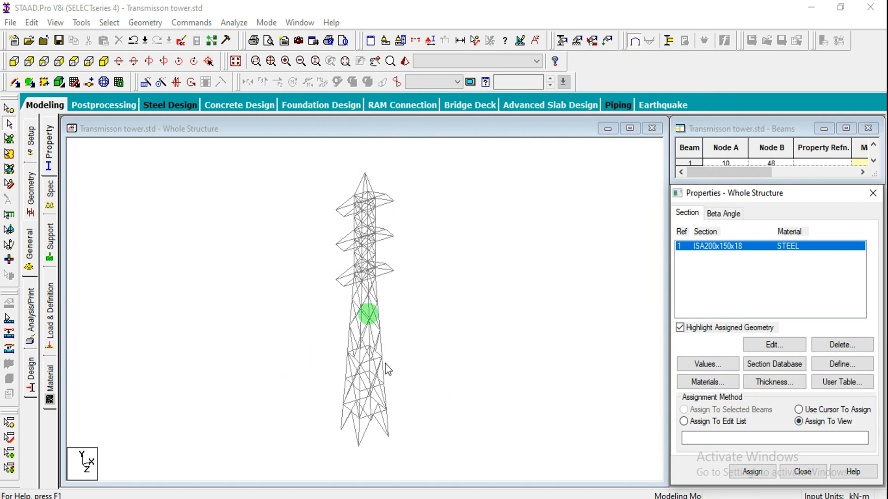
click(751, 471)
click(797, 372)
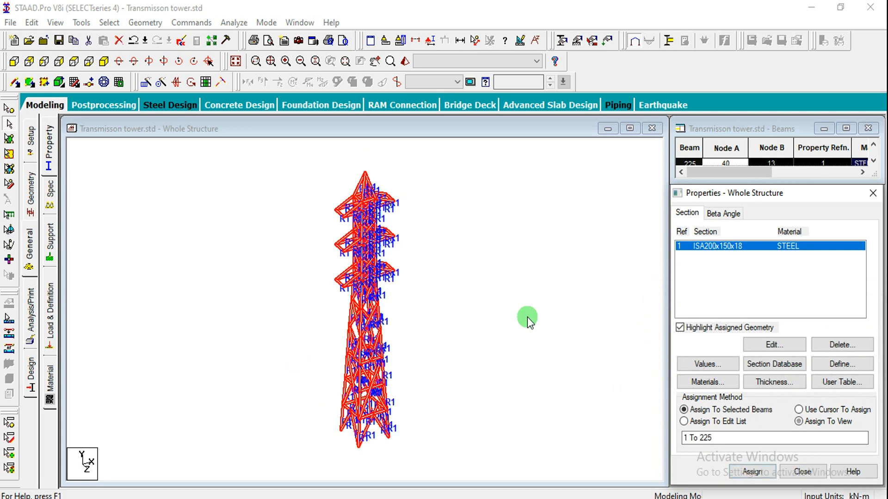
click(179, 297)
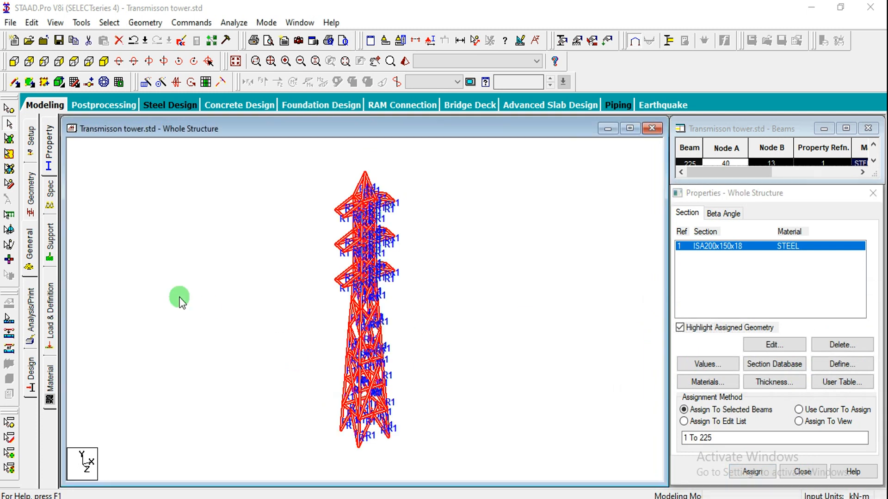
Step: Create a fixed support definition for the structure
click(54, 243)
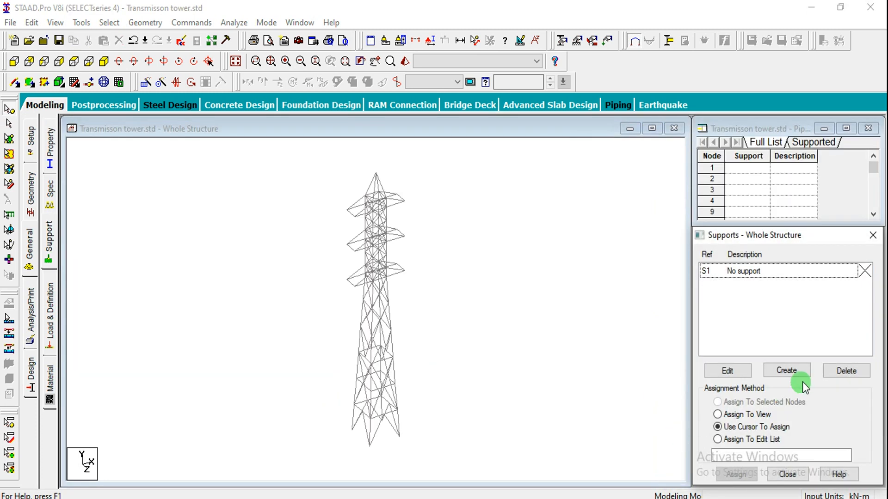
click(787, 371)
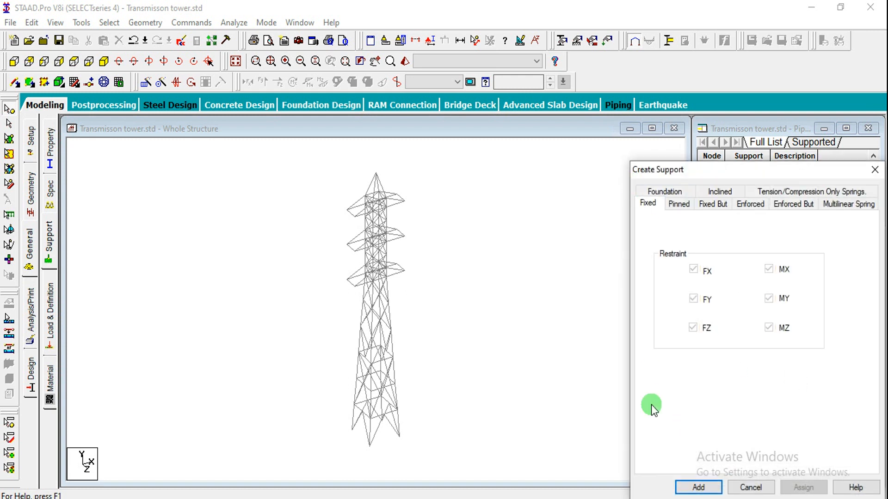
click(690, 490)
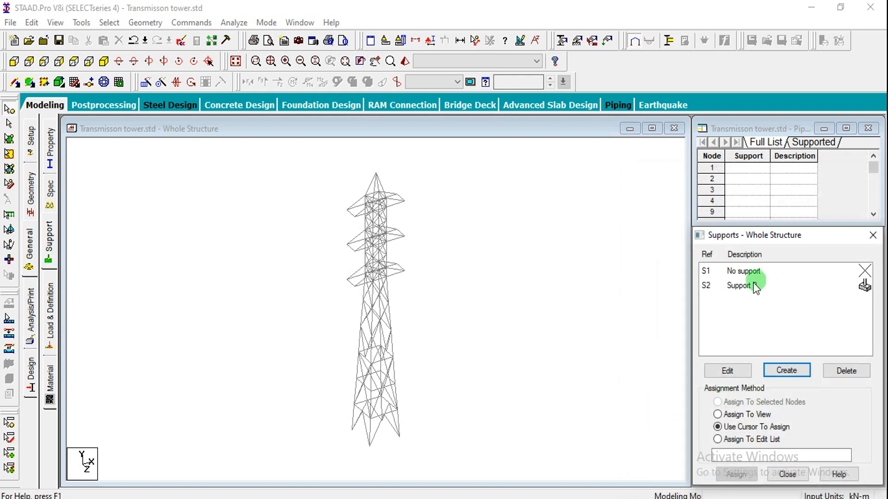
Step: Assign the fixed support to the tower's base nodes, selecting them together in the front view
click(752, 286)
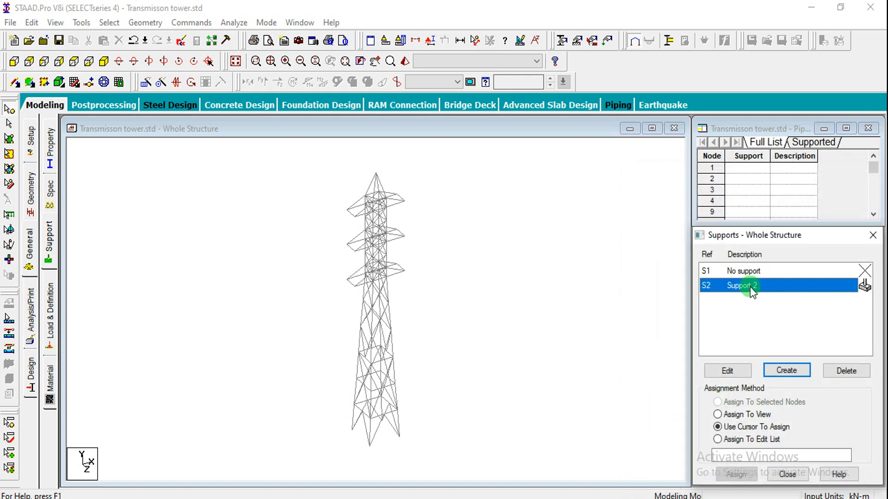
click(14, 61)
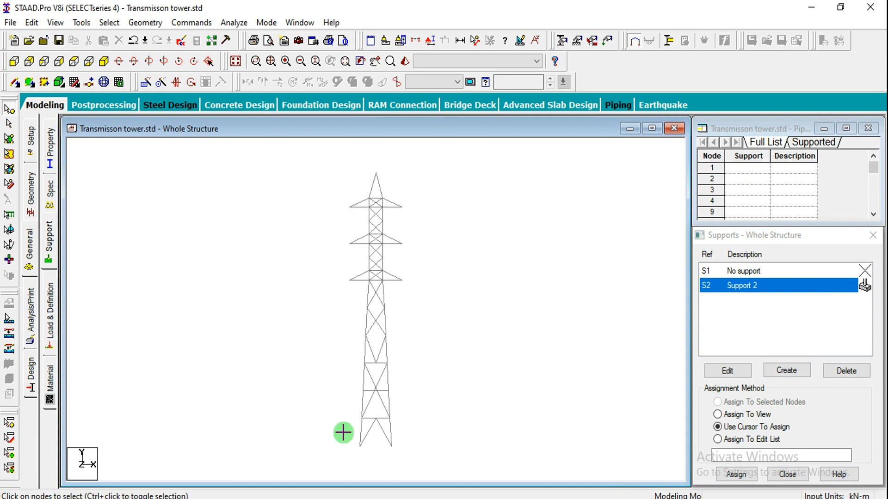
drag(343, 433, 414, 460)
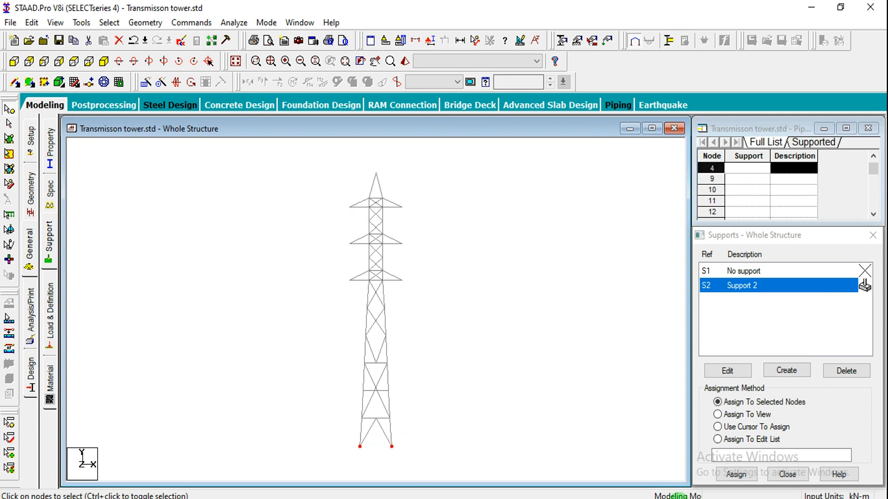
click(736, 473)
click(796, 393)
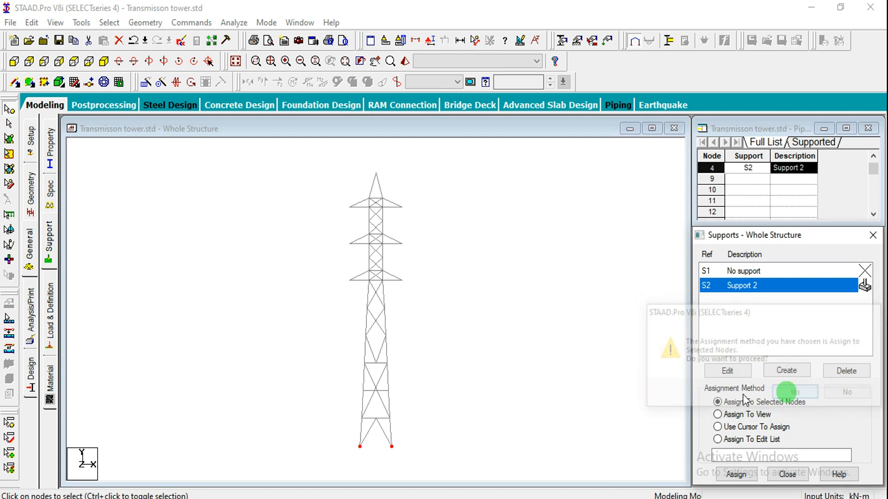
Step: Add primary load case 1 with the Dead loading type
click(50, 296)
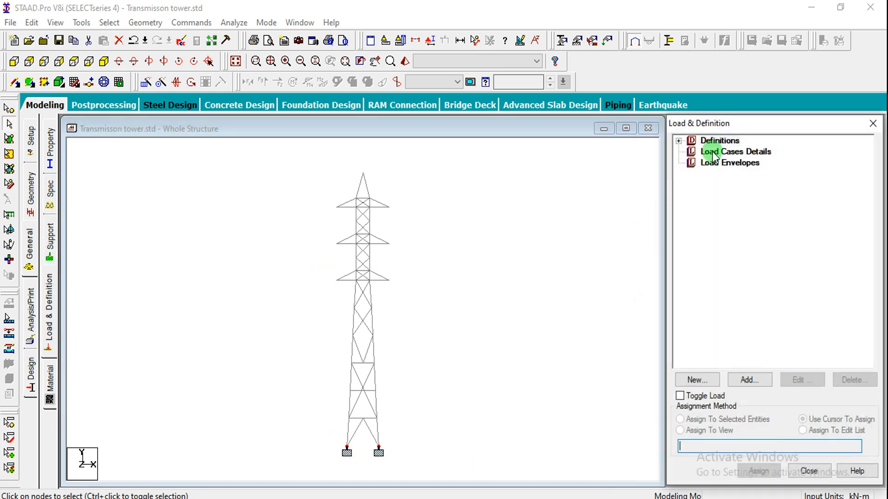
click(708, 152)
click(756, 384)
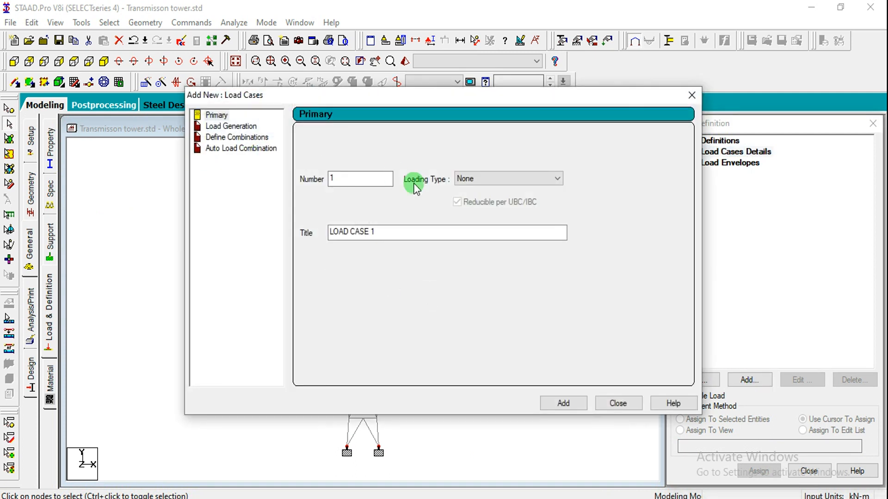
click(467, 178)
click(467, 190)
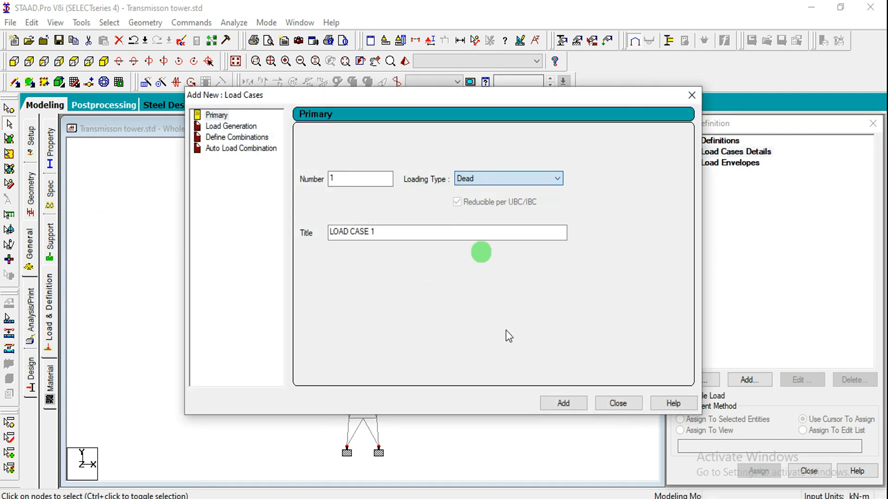
click(556, 404)
Step: Add primary load case 2 with the Wind loading type and close the load case dialog
click(509, 178)
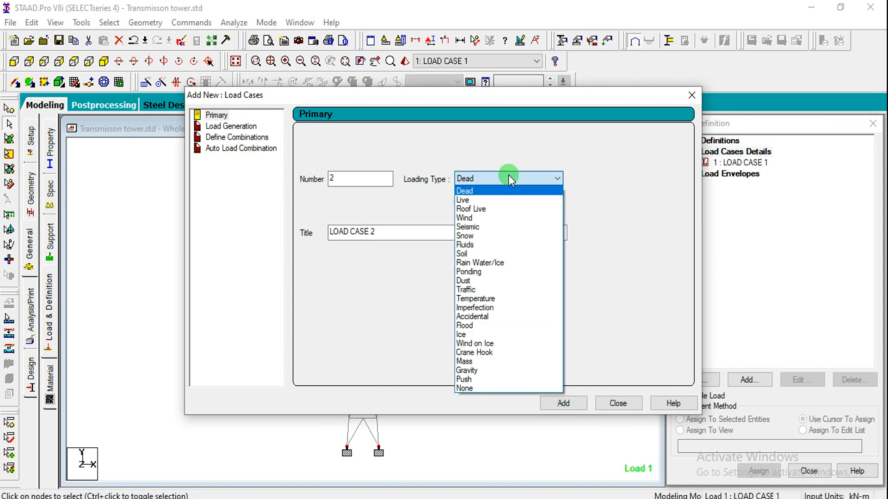
click(489, 218)
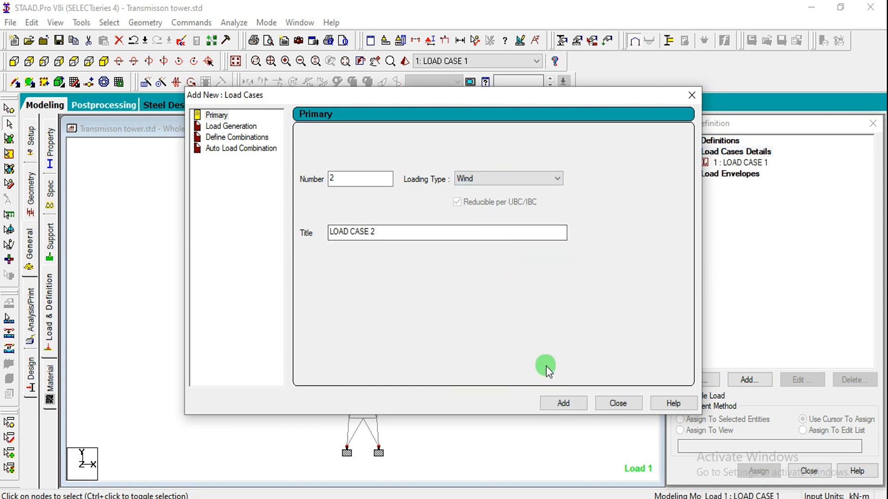
click(562, 405)
click(618, 403)
Step: Add wind definition type 1 with the comment WIND x
click(678, 140)
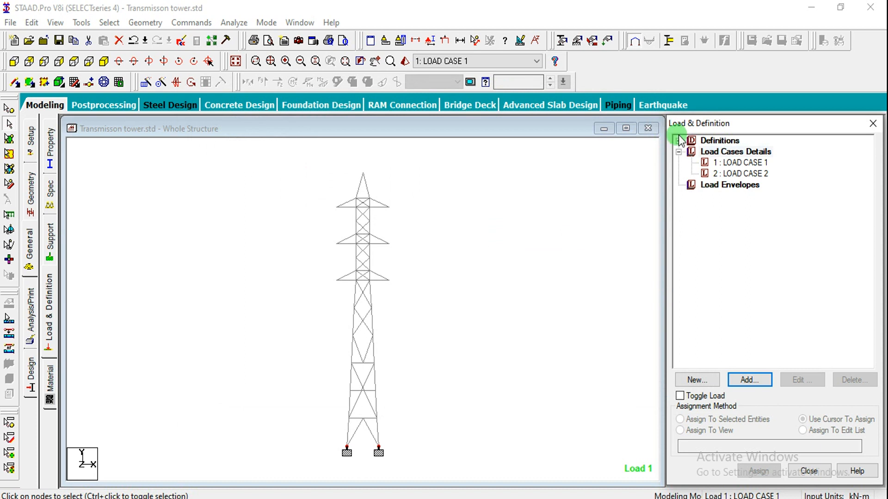
click(710, 175)
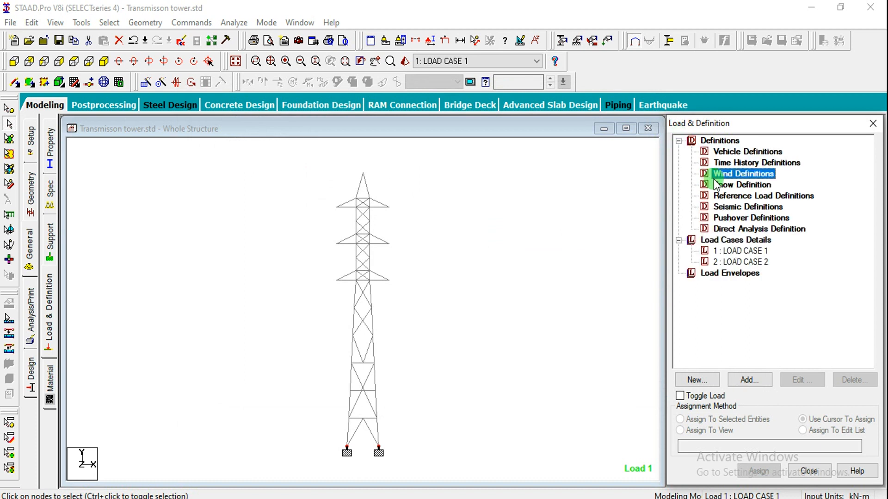
click(739, 303)
click(749, 379)
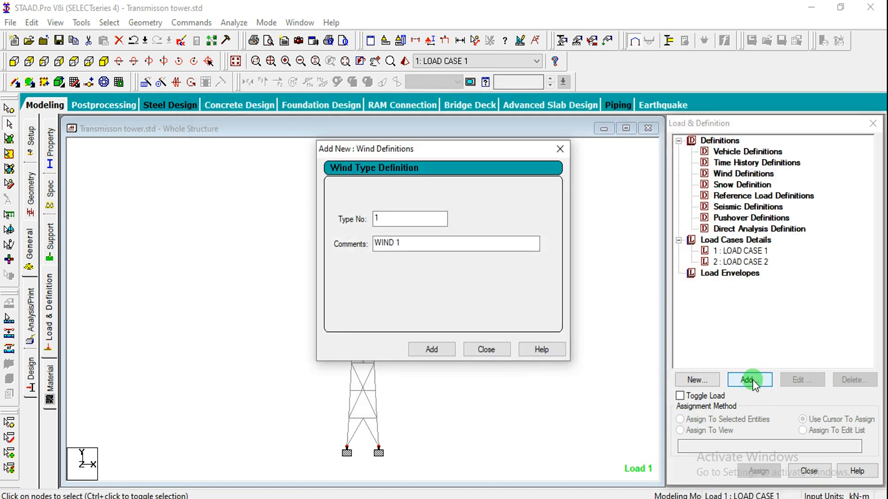
click(465, 155)
drag(457, 150, 572, 137)
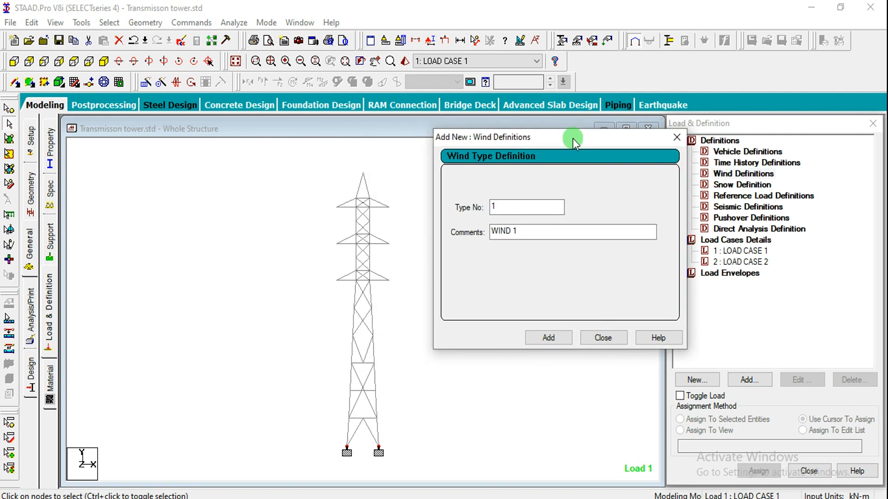
click(533, 234)
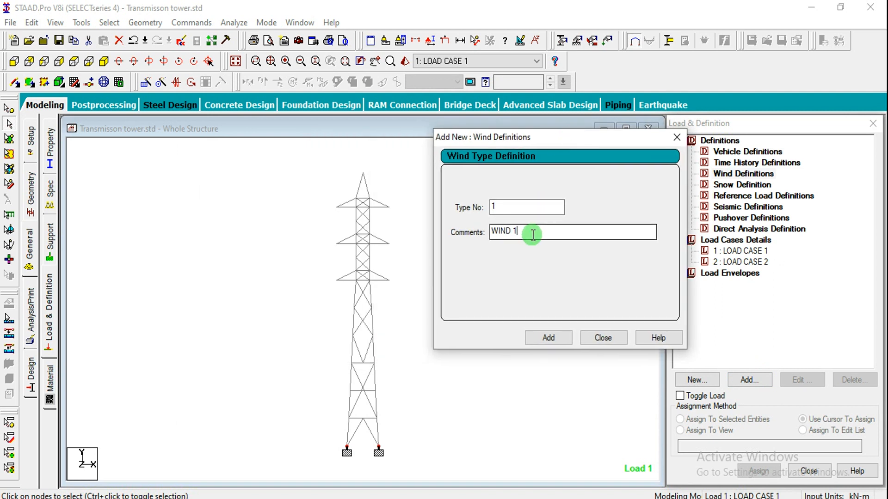
text(x)
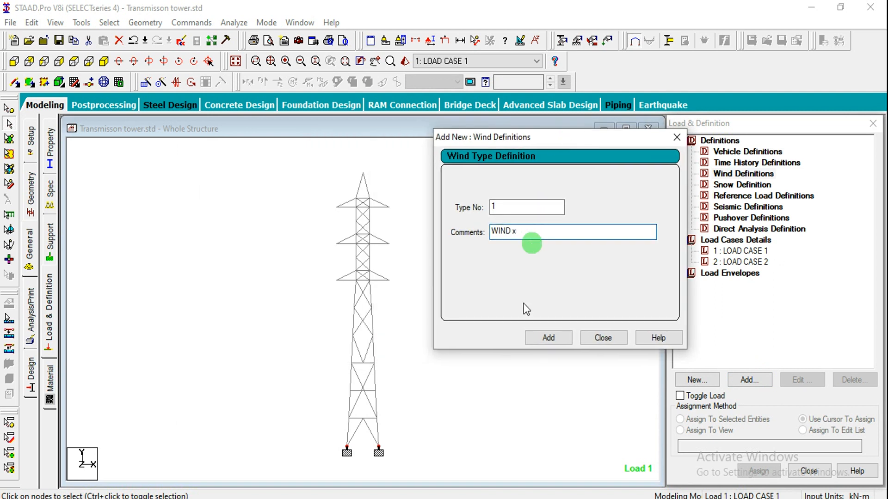
click(545, 337)
Step: Add wind definition type 2 with the comment WIND z and close the dialog
click(536, 232)
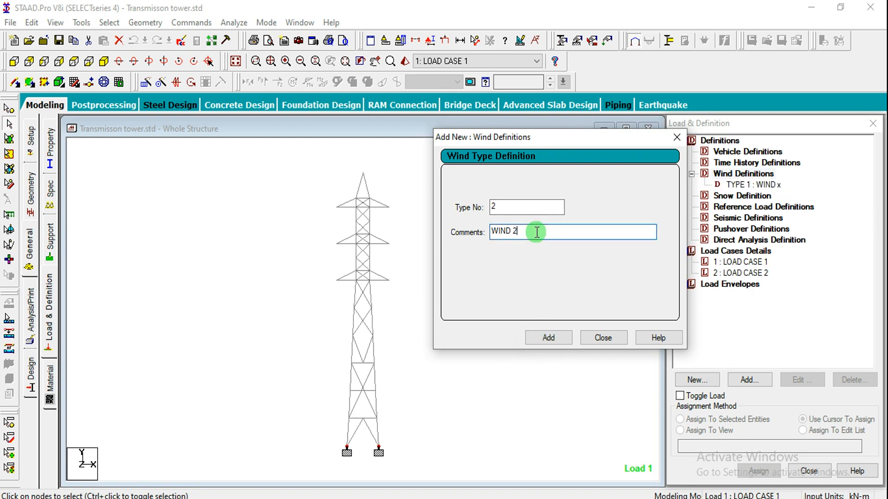
click(538, 340)
click(609, 337)
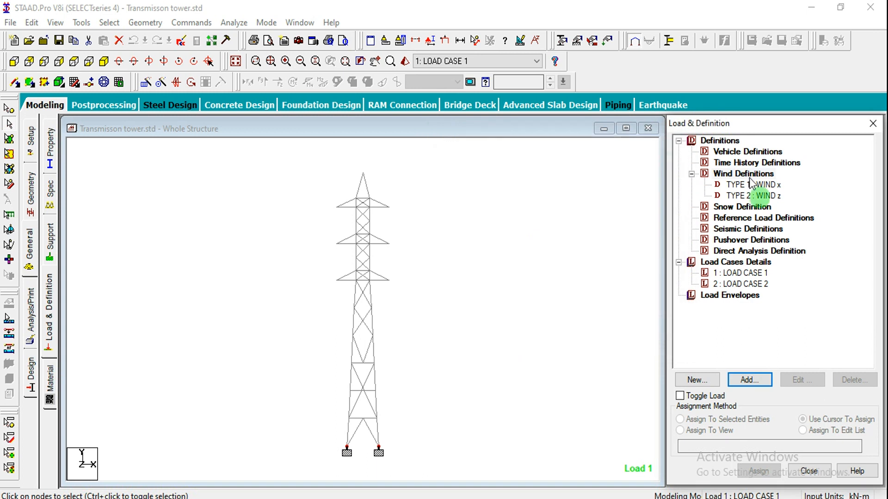
Step: Start a custom intensity table for wind type 1 (WIND x) and enter heights of 18.2, 22.2, 26.2 and 30 m
click(745, 184)
click(749, 378)
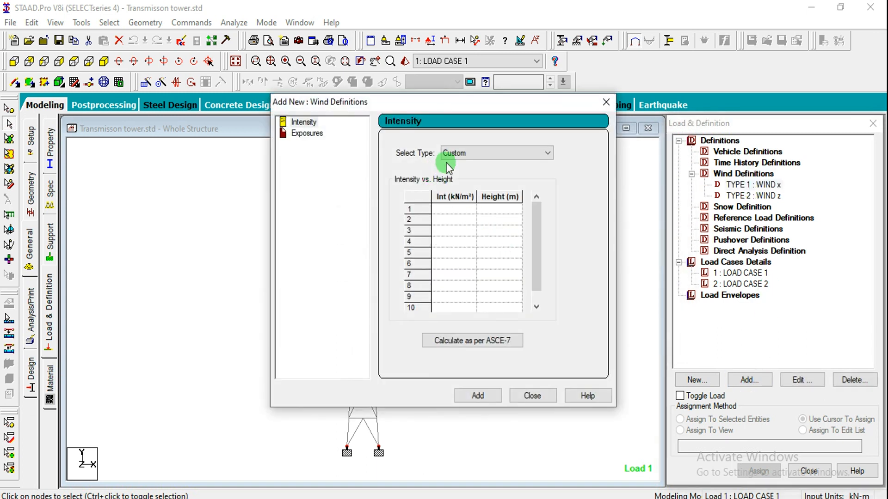
click(492, 210)
text(18.)
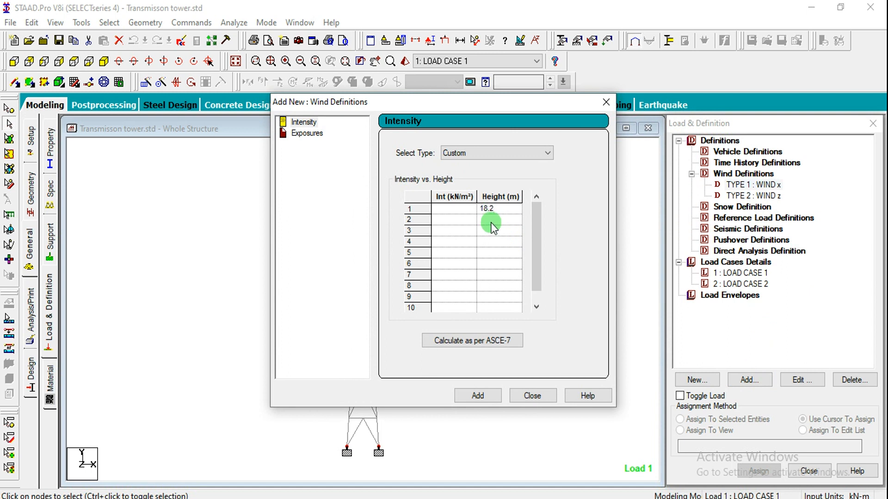
text(22.5)
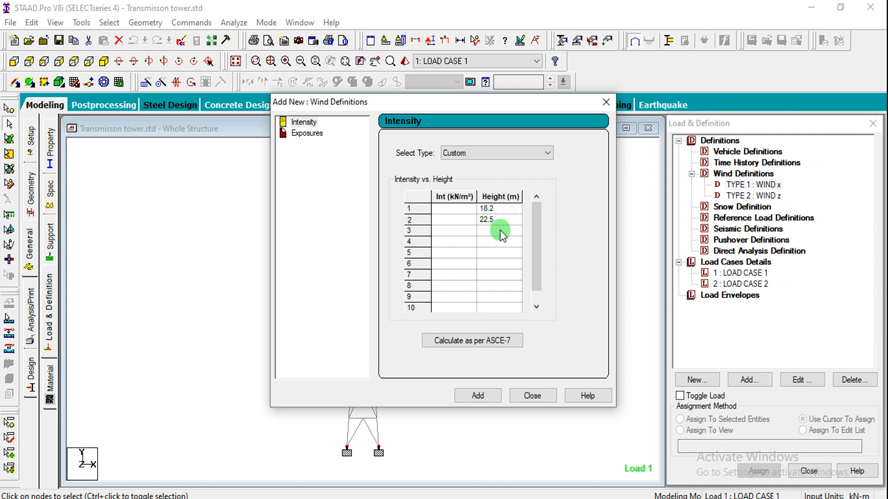
click(500, 231)
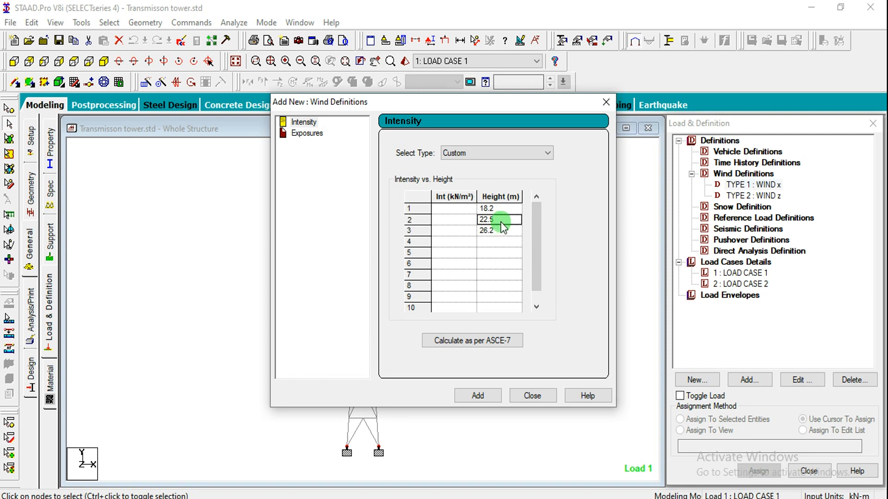
click(501, 222)
key(BackSpace)
text(2)
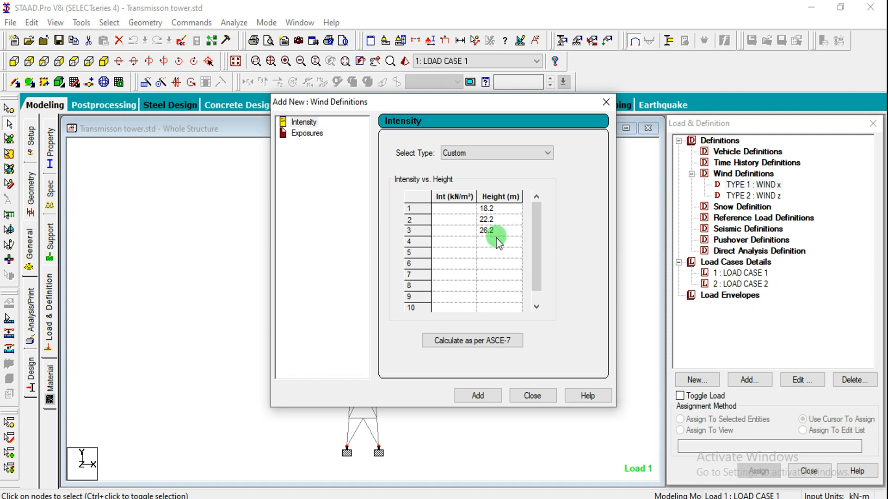
click(494, 243)
text(30)
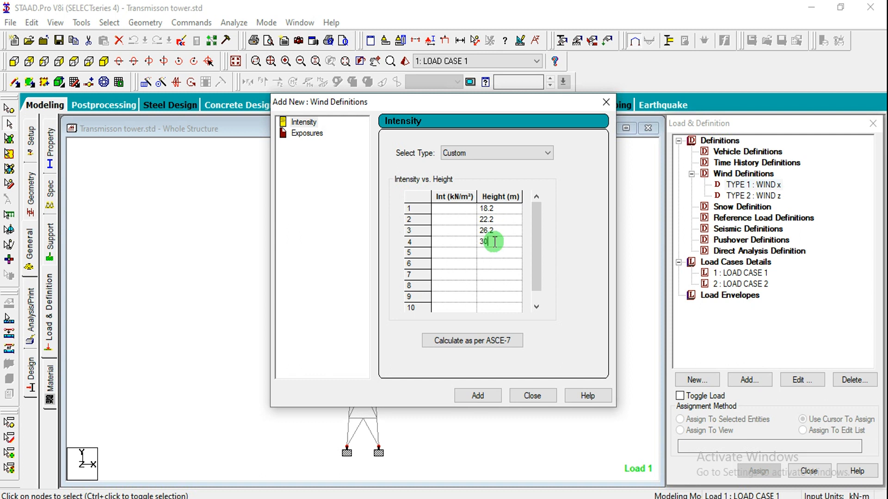
Step: Enter intensities of 5.3, 5.45 and 5.7 kN/m² for the first three heights, fill in the fourth, and add the table
click(469, 210)
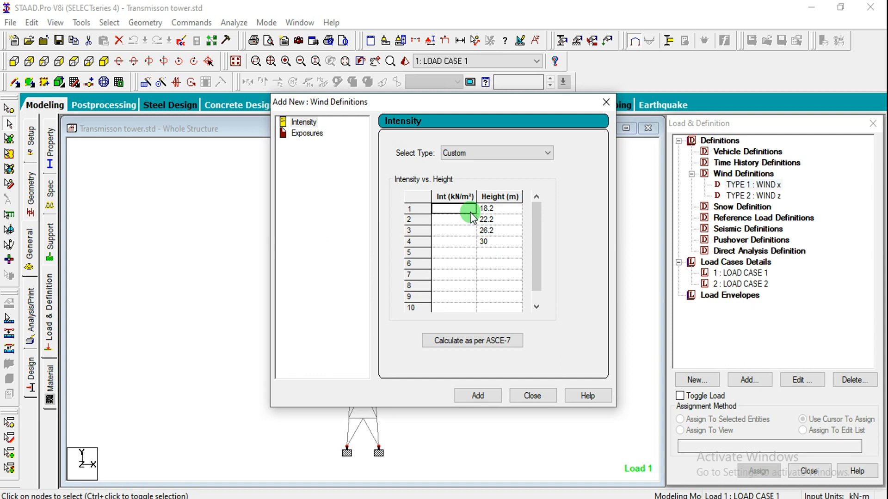
text(5.3)
click(472, 217)
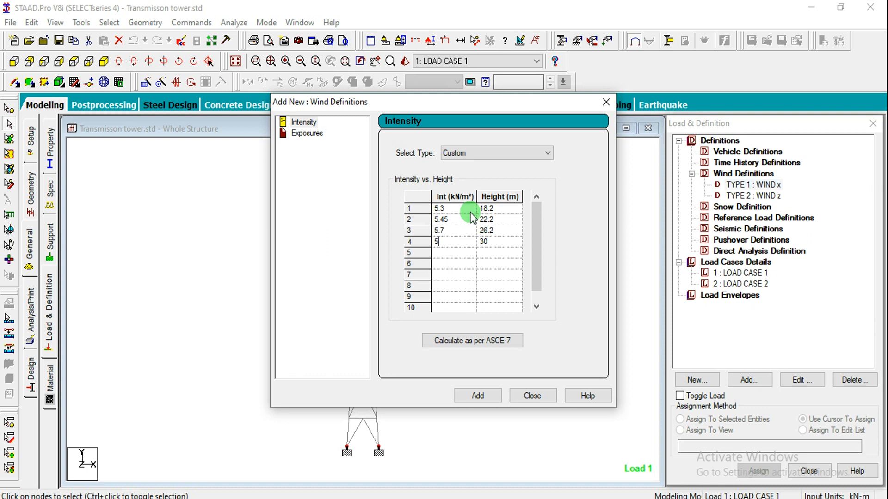
click(478, 396)
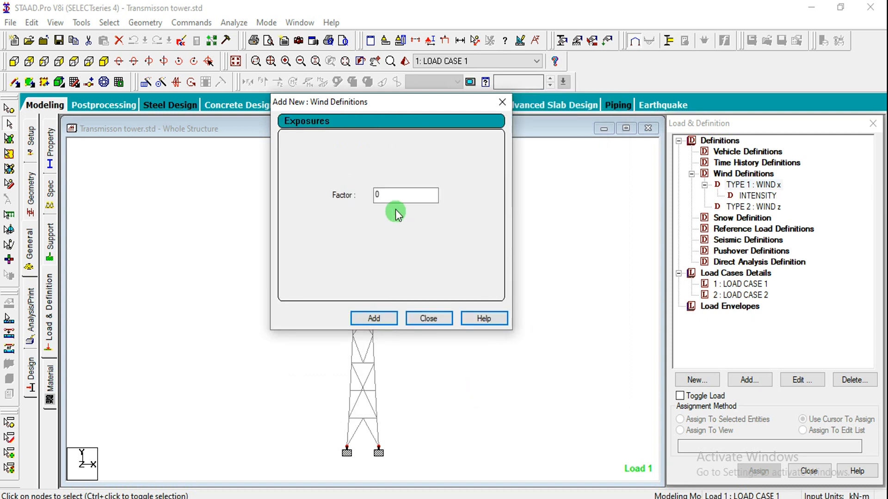
Step: Add an exposure with factor 1 to the WIND x definition and close the dialog
double_click(394, 196)
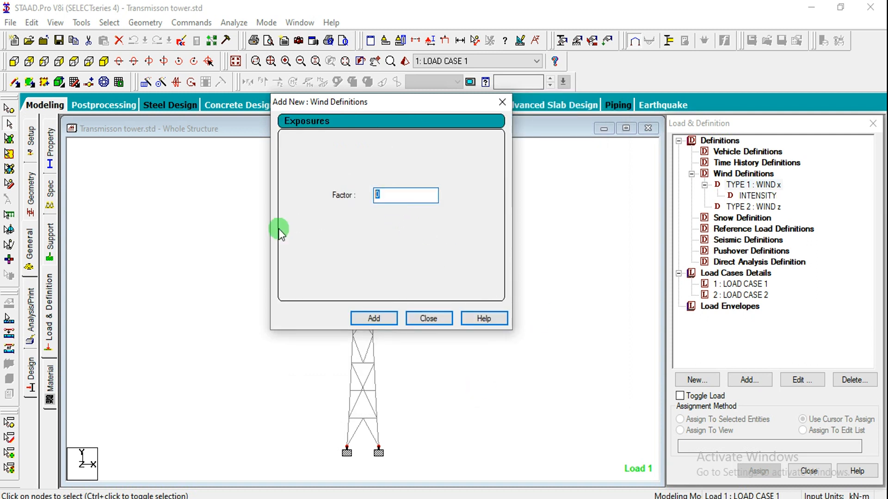
text(1)
click(370, 318)
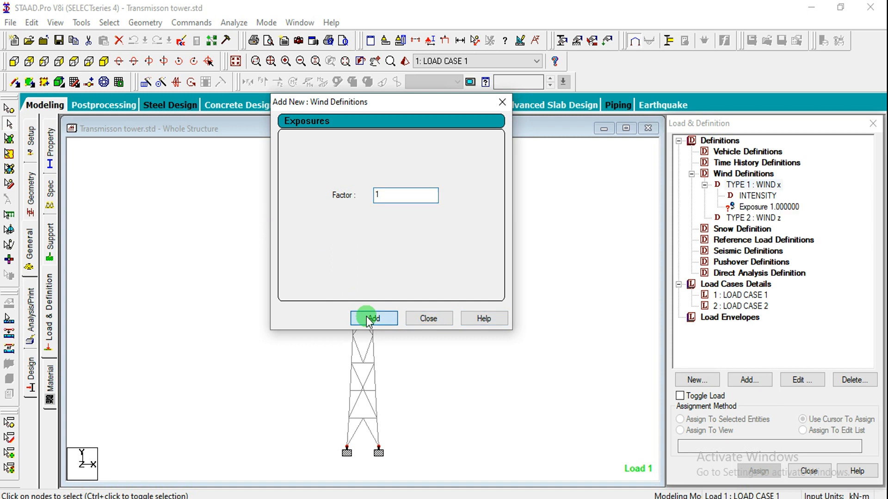
click(428, 318)
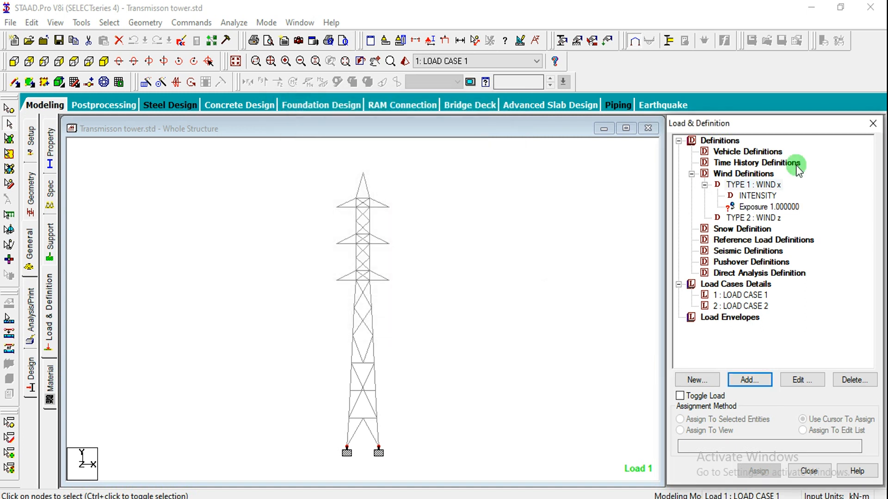
Step: Assign the WIND x exposure to all nodes using the Assign To View method
click(769, 208)
click(679, 431)
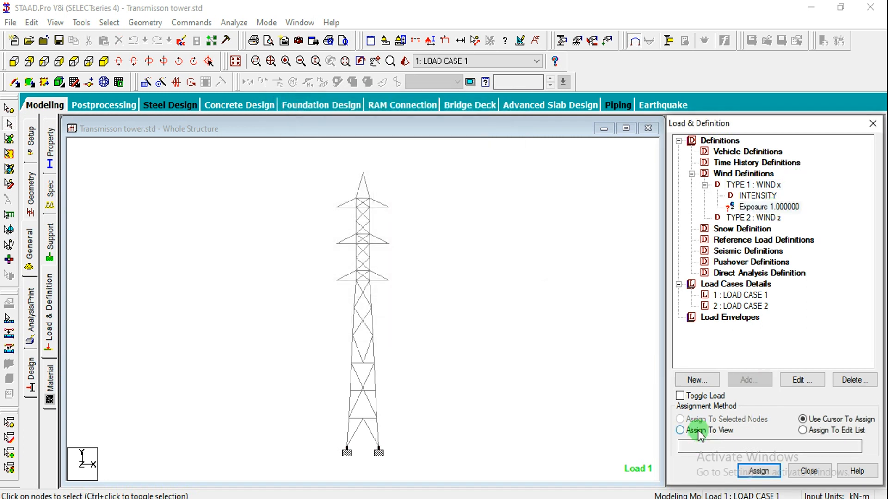
click(757, 468)
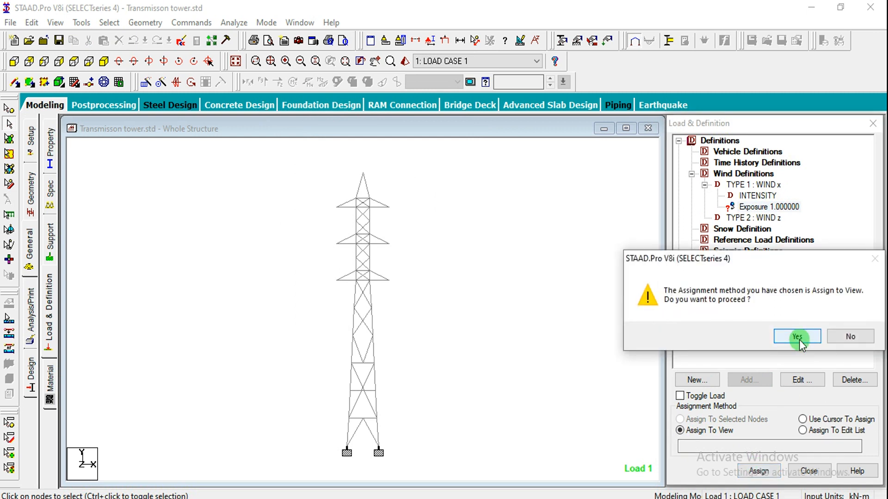
click(790, 337)
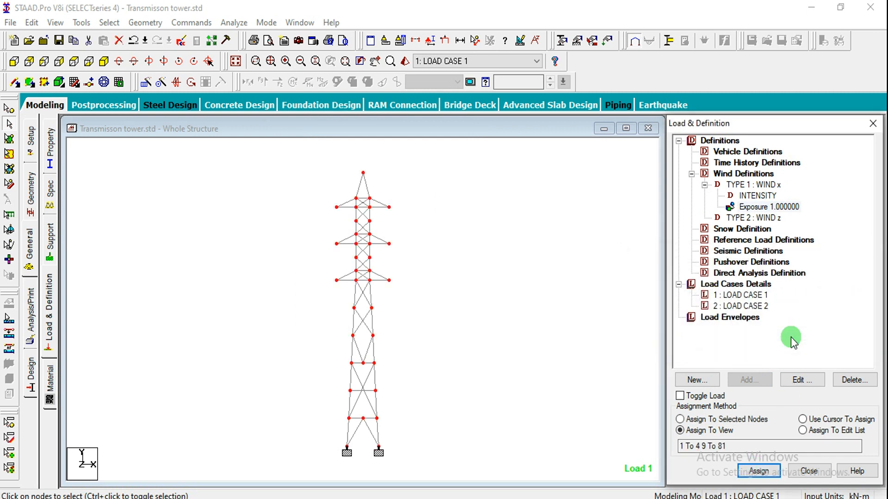
Step: Delete the type 2 wind definition WIND z
click(766, 218)
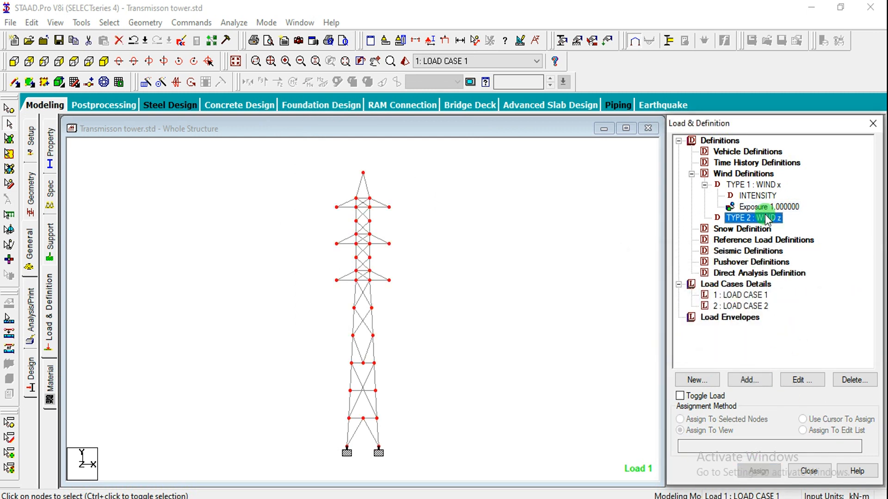
key(Delete)
click(565, 262)
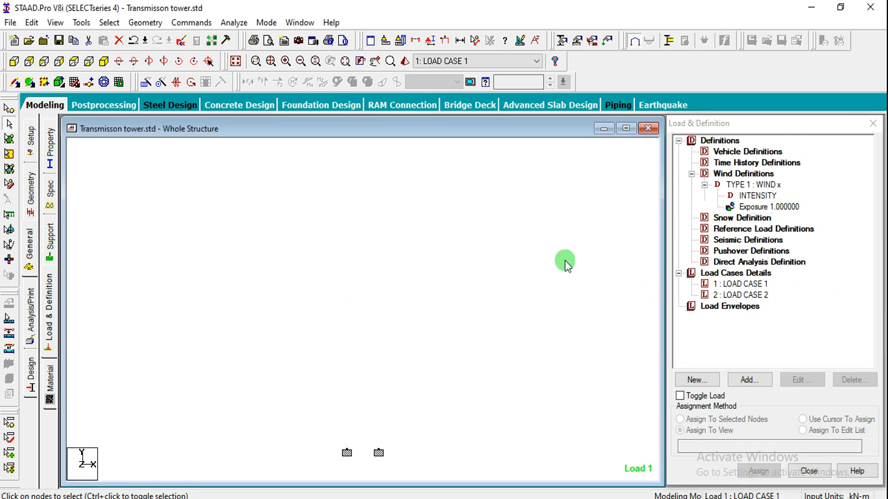
Step: Add a selfweight load in the Y direction with factor -1 to load case 1 and close the dialog
click(726, 284)
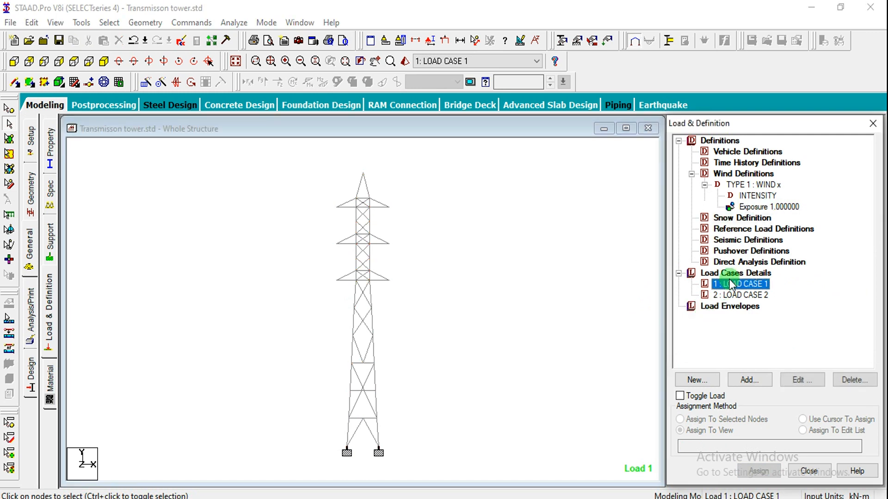
click(742, 387)
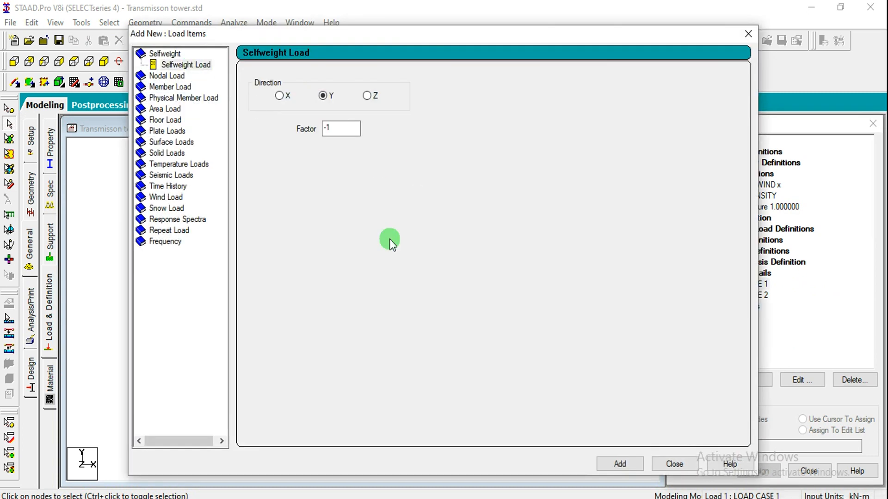
click(618, 464)
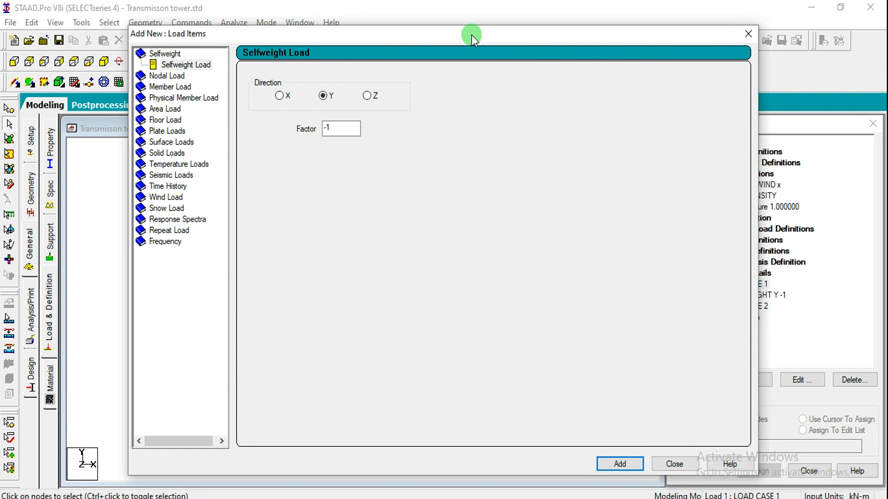
drag(471, 35, 420, 61)
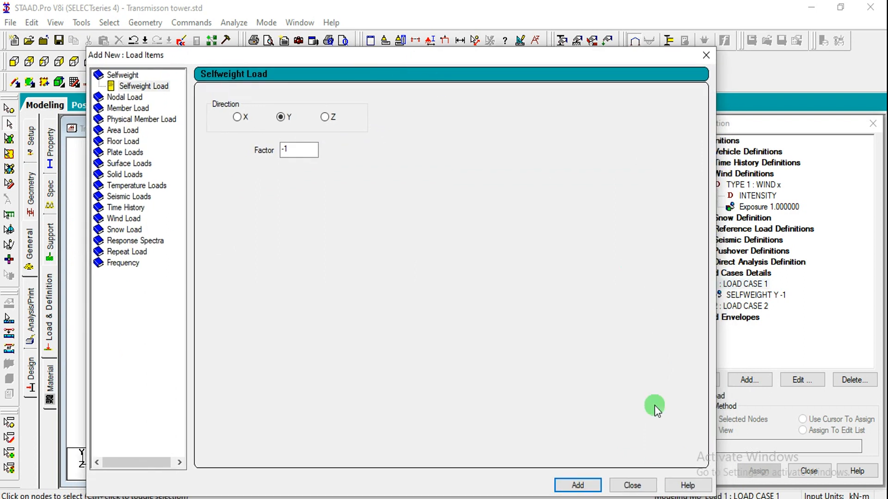
click(632, 485)
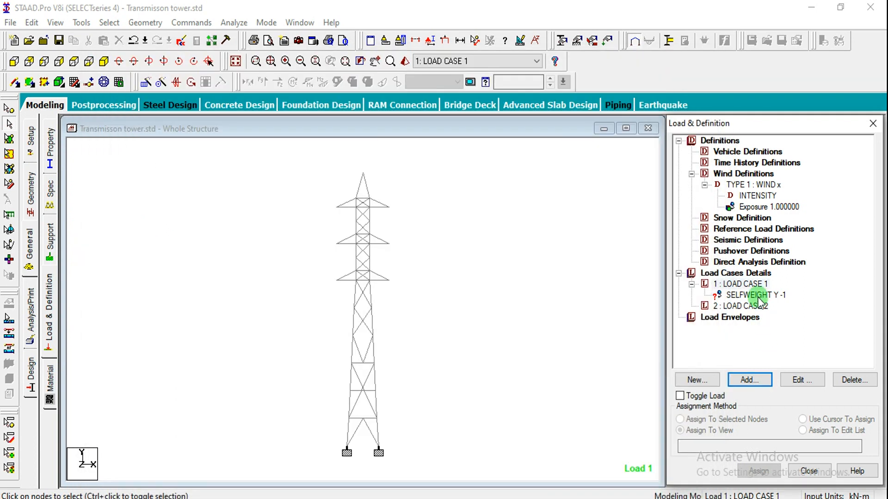
Step: Assign the selfweight load to the whole tower using the Assign To View method
click(755, 295)
click(758, 472)
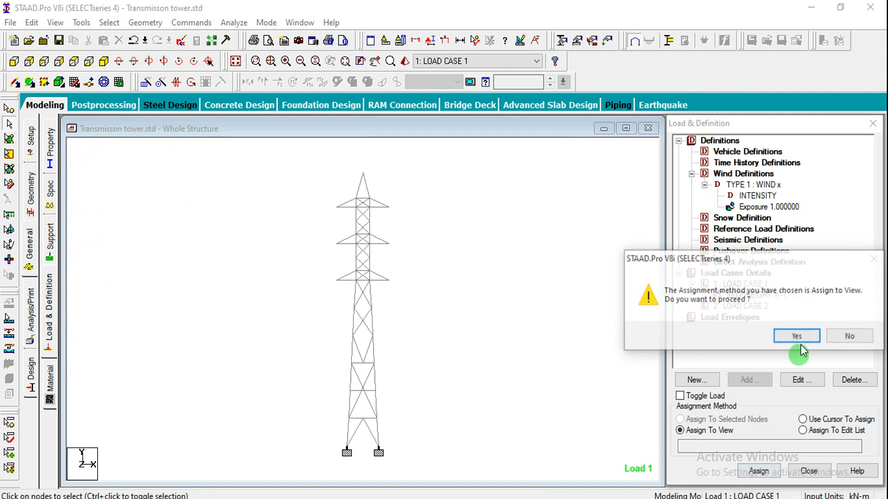
click(792, 334)
click(728, 306)
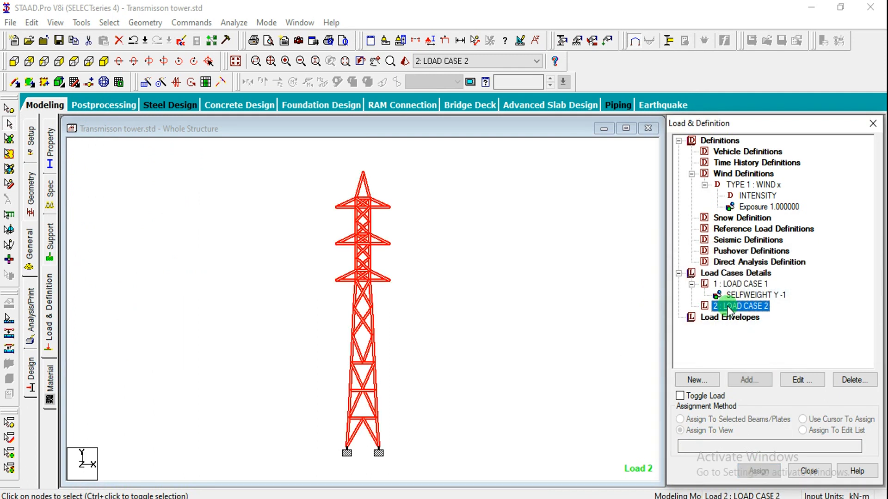
click(749, 379)
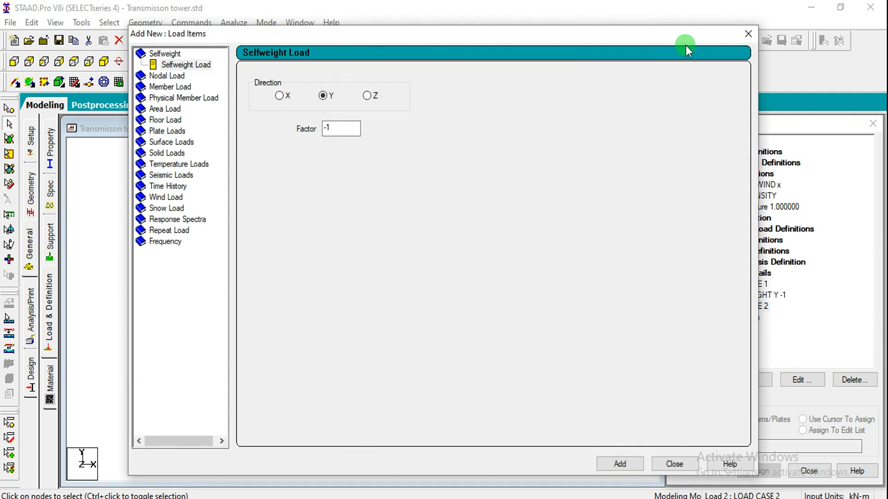
click(746, 33)
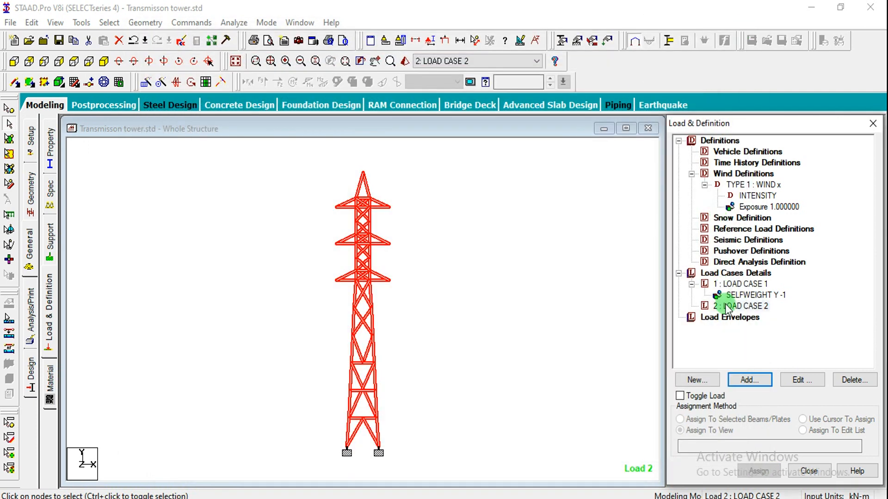
click(728, 306)
double_click(729, 306)
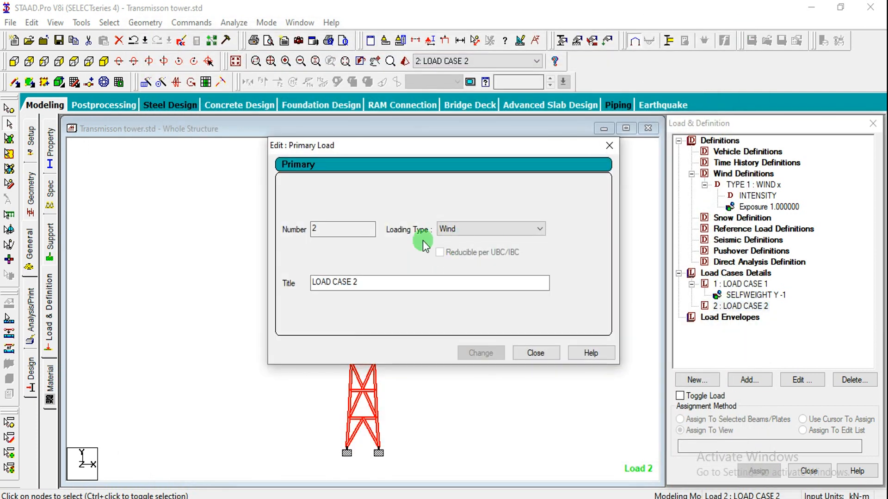
click(535, 354)
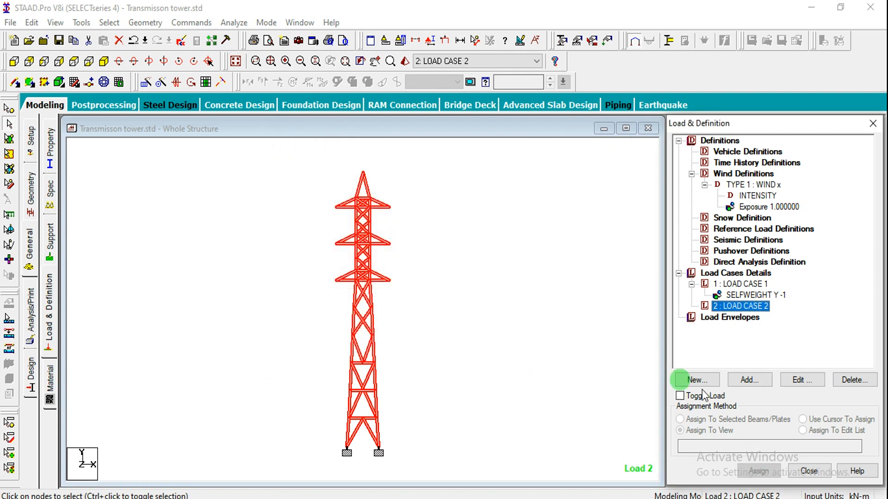
Step: Add a type 1 wind load on the X windward face to load case 2, with Y range 0 to 30 m and Open Structure enabled
click(745, 383)
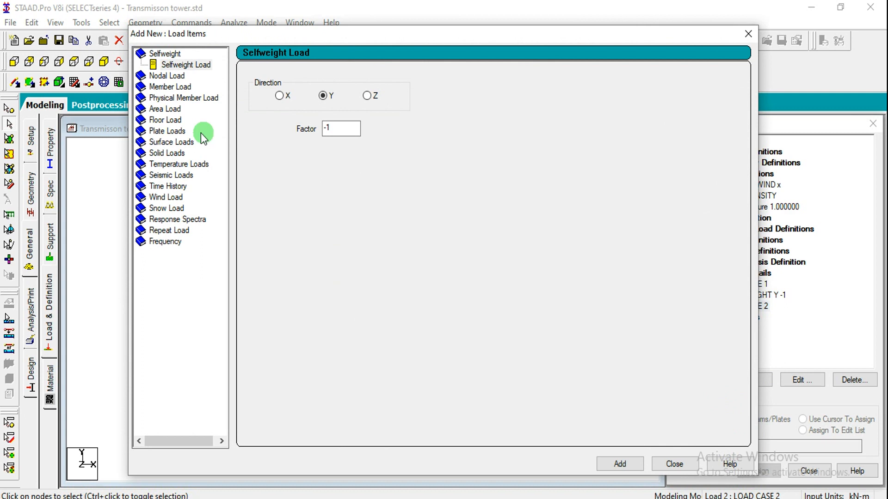
click(169, 198)
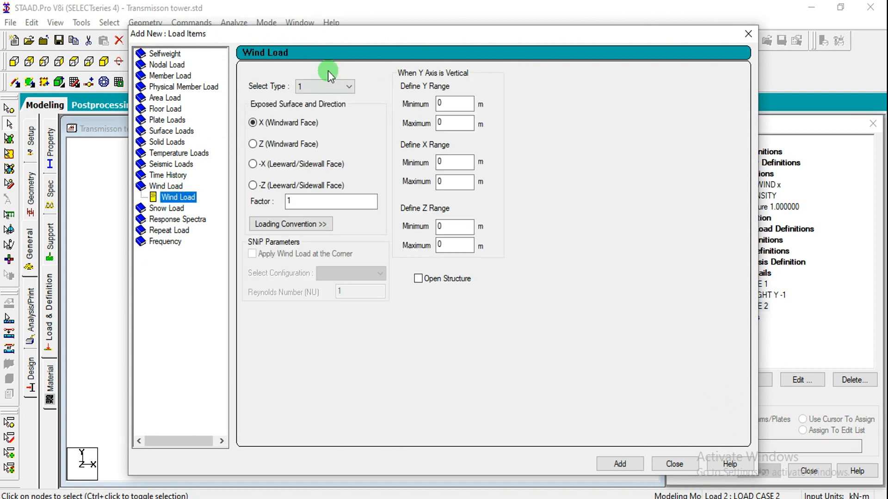
click(323, 87)
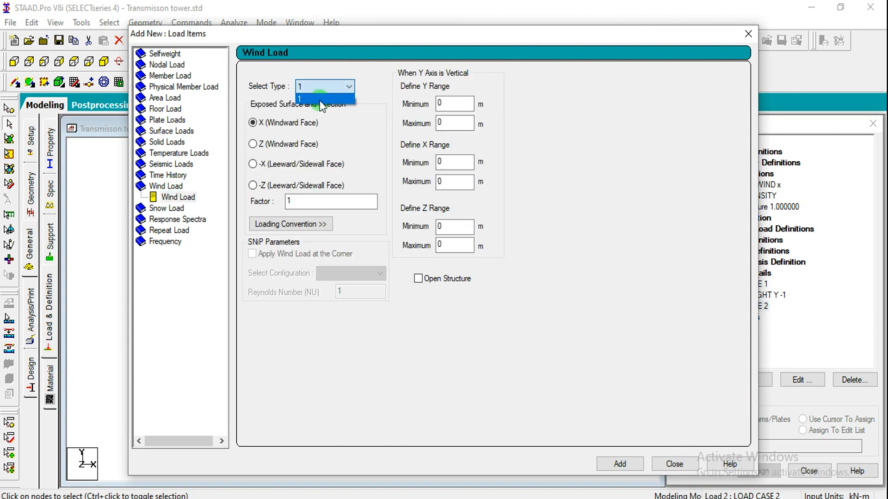
click(320, 100)
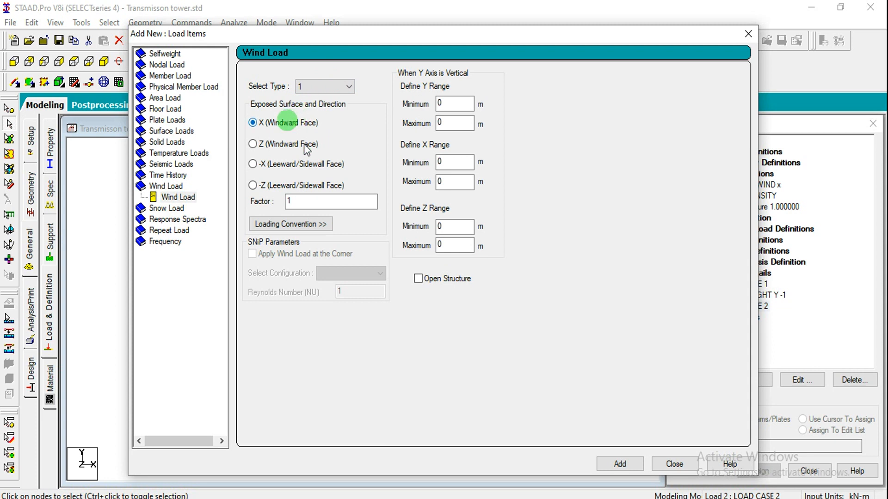
click(445, 281)
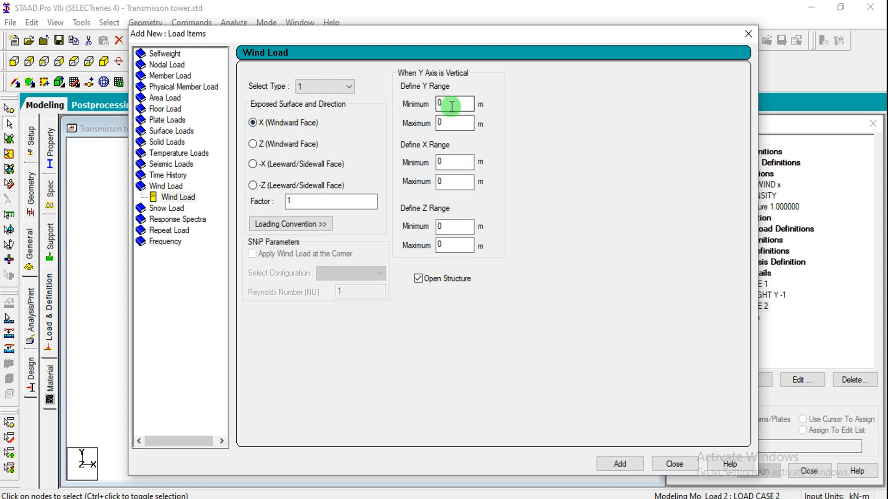
drag(451, 106, 407, 118)
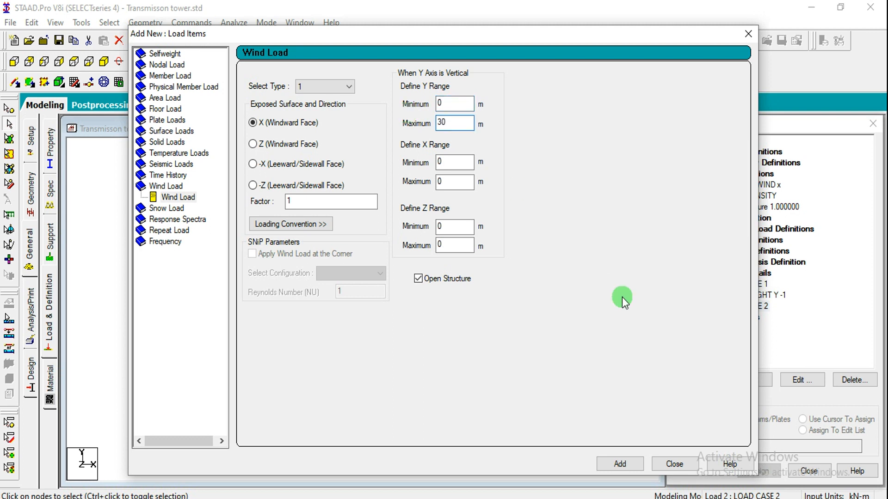
click(615, 462)
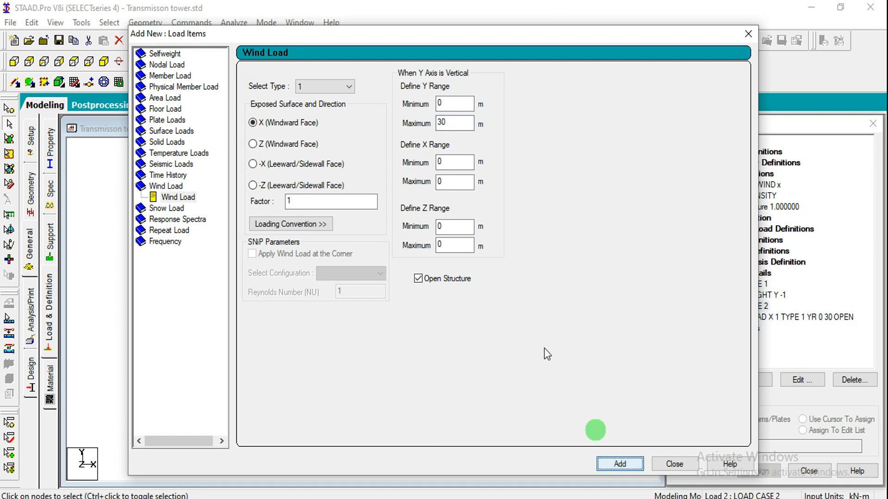
Step: Add a type 1 wind load on the Z windward face to load case 2, keeping the 0 to 30 m Y range and Open Structure
click(276, 148)
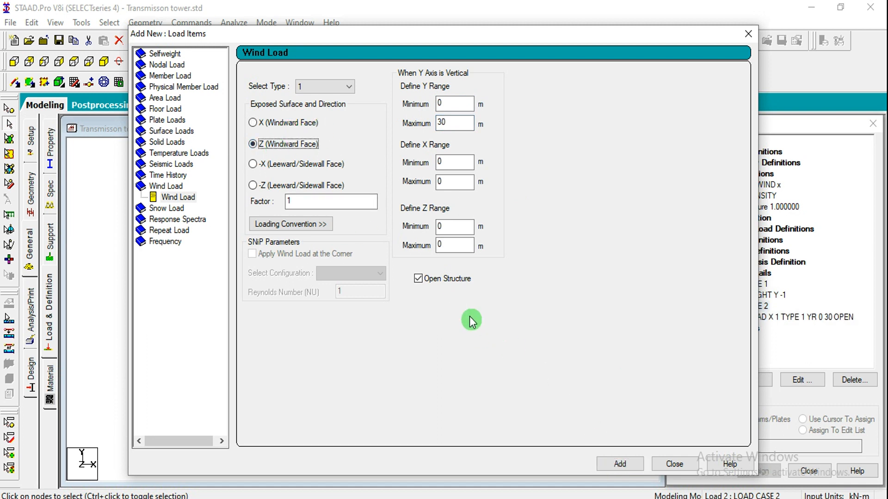
click(615, 464)
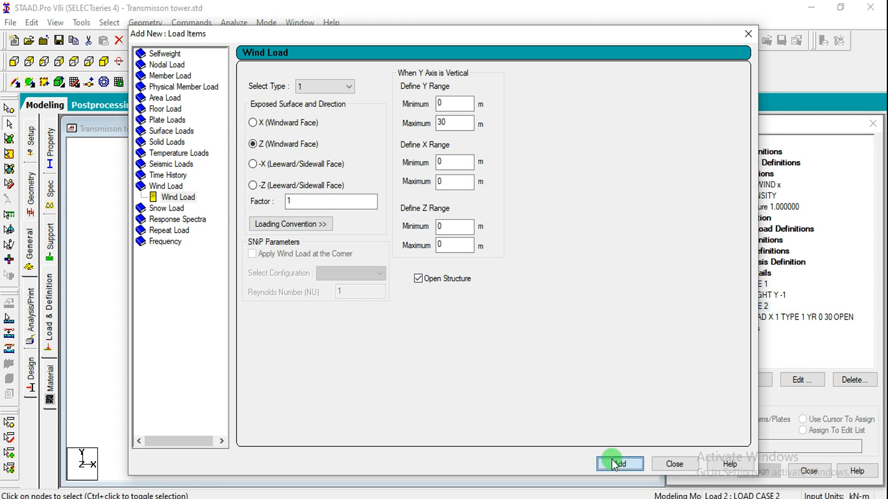
click(674, 464)
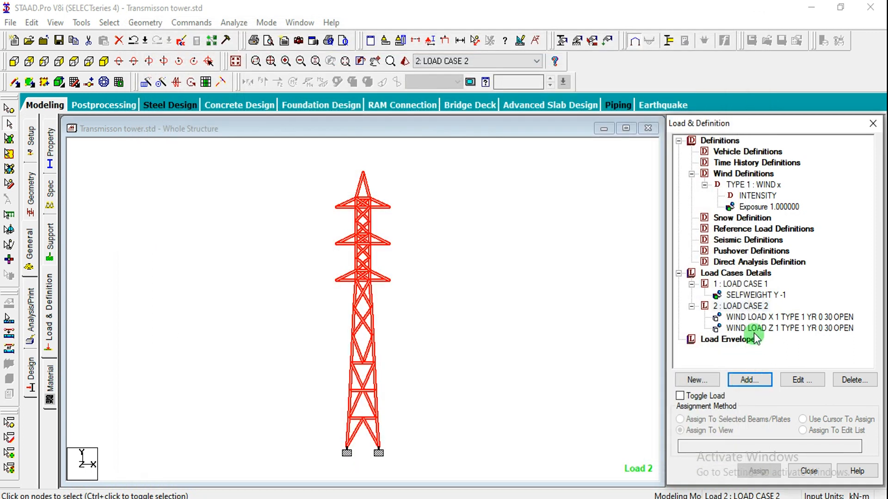
Step: Show the tower in isometric view and check the X and Z wind load items of load case 2
click(756, 319)
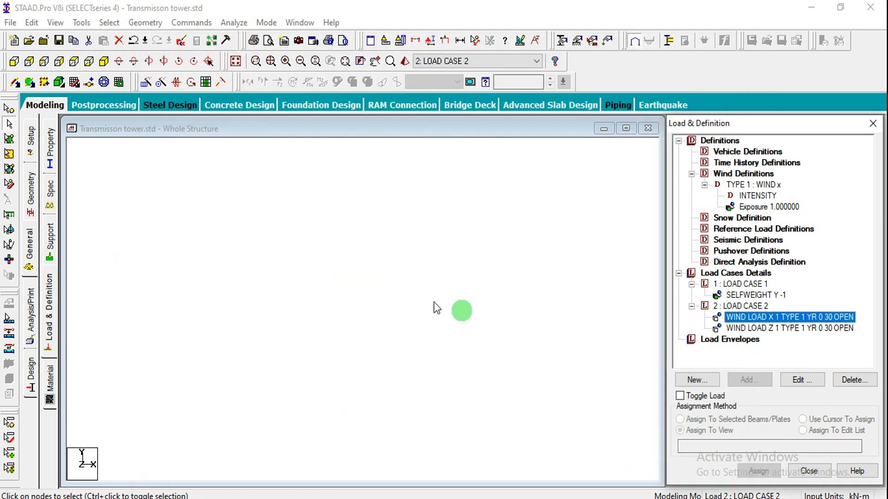
click(104, 64)
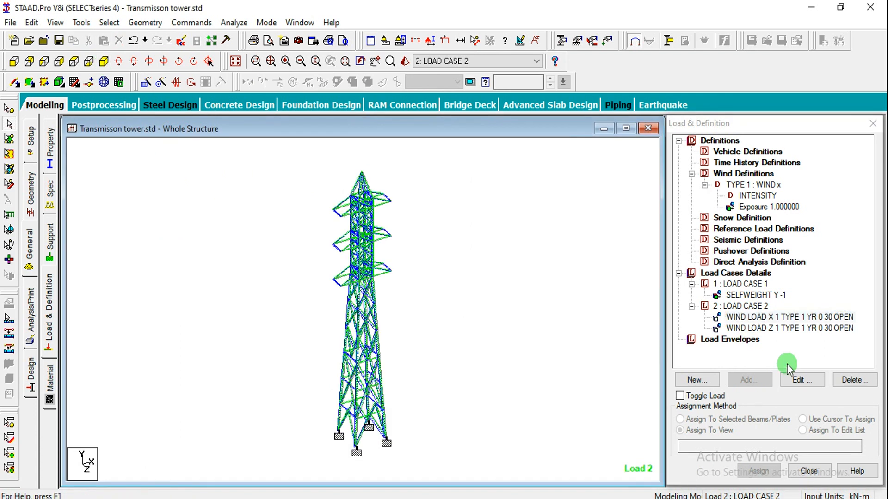
click(789, 329)
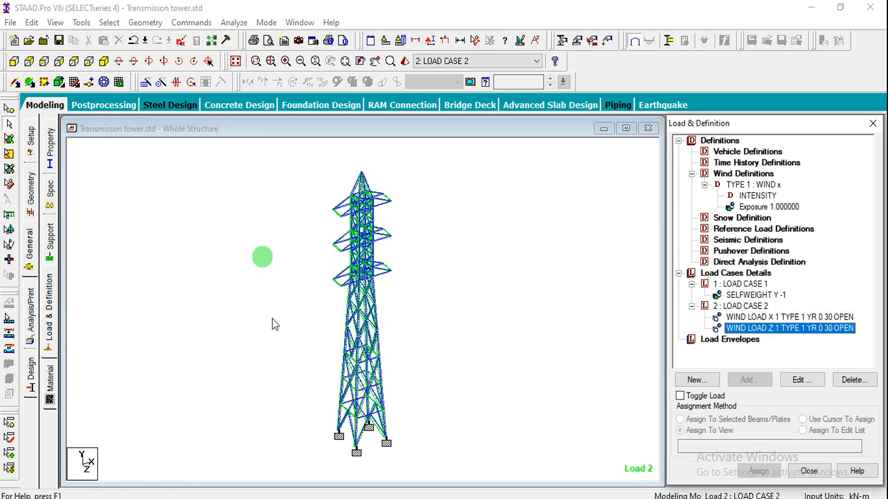
Step: Turn off Open Structure for the X wind load in load case 2 and view the load arrows on the tower
double_click(751, 317)
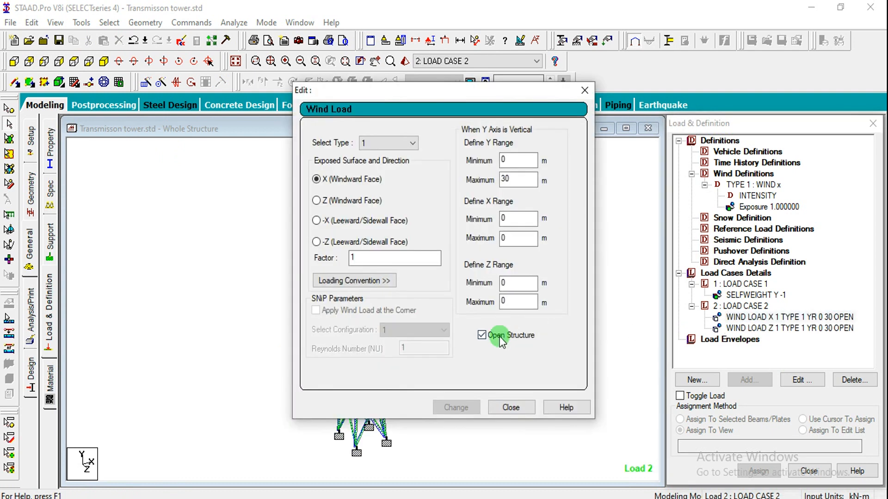
click(497, 335)
click(456, 407)
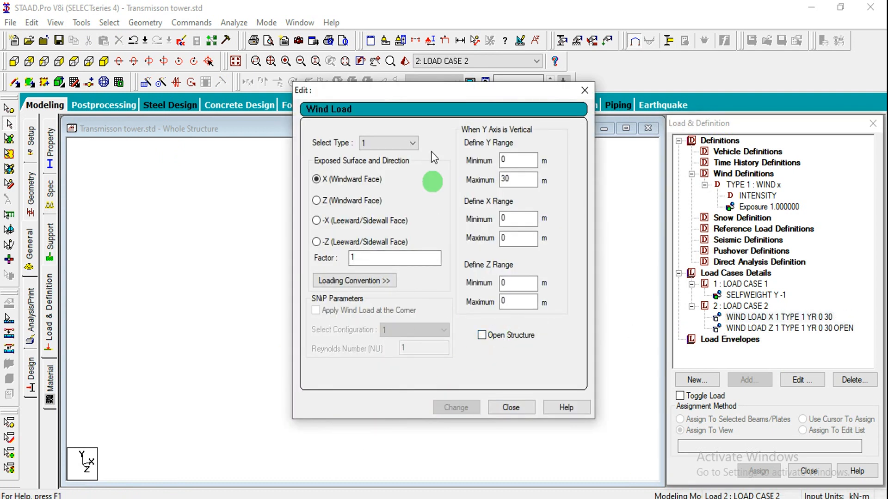
drag(430, 102, 501, 75)
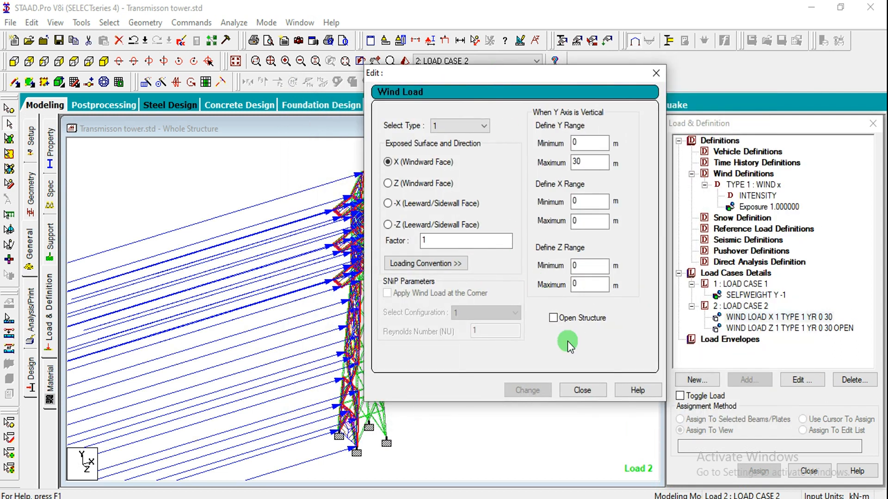
key(Return)
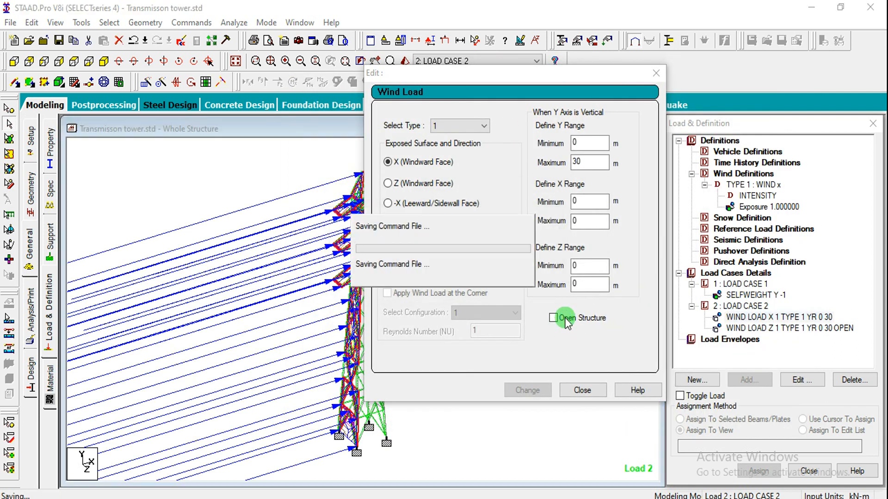
Step: Turn Open Structure back on for the X wind load and close its editor
click(565, 319)
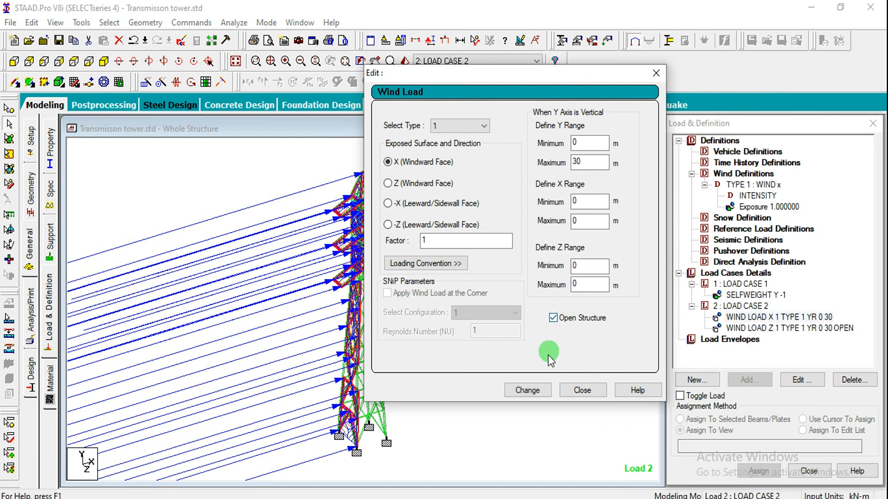
click(532, 390)
click(581, 388)
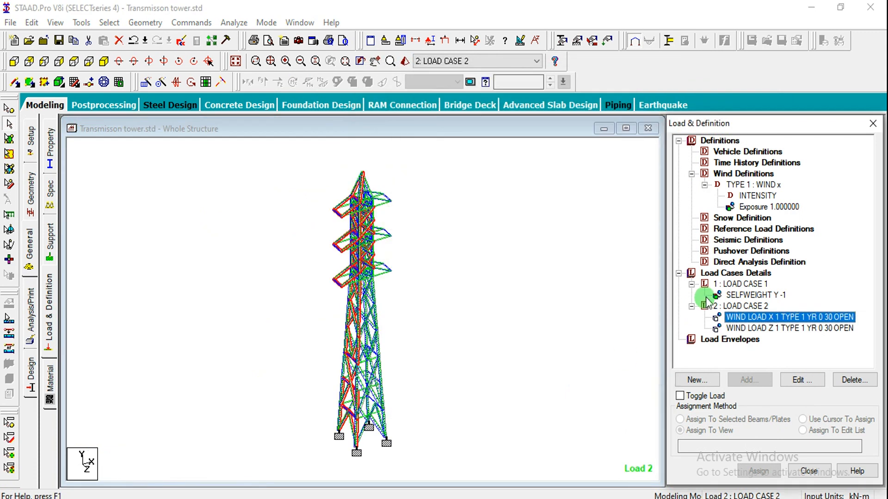
Step: Generate automatic load combinations with the Indian Code for the Genral_Structures category and add them to the load cases
click(719, 274)
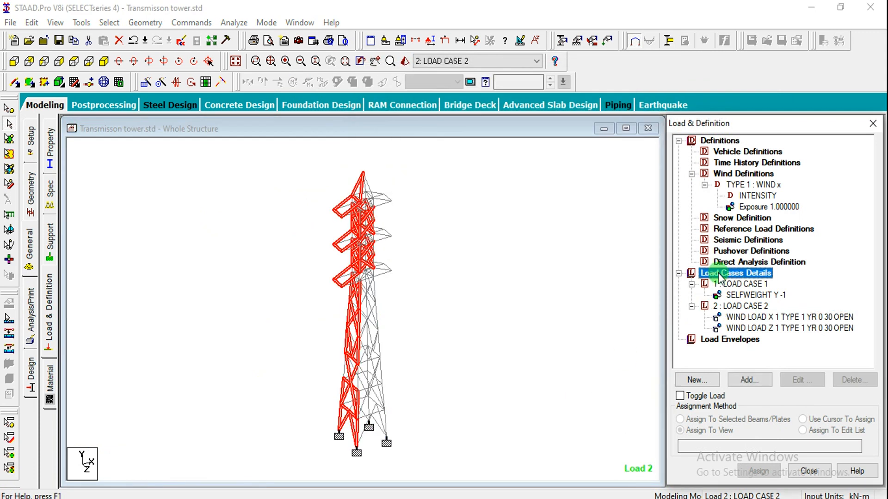
click(748, 379)
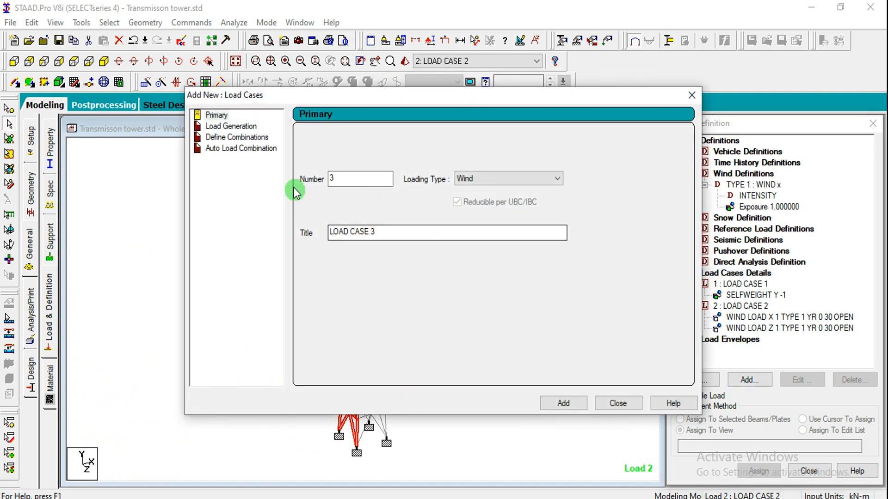
click(259, 149)
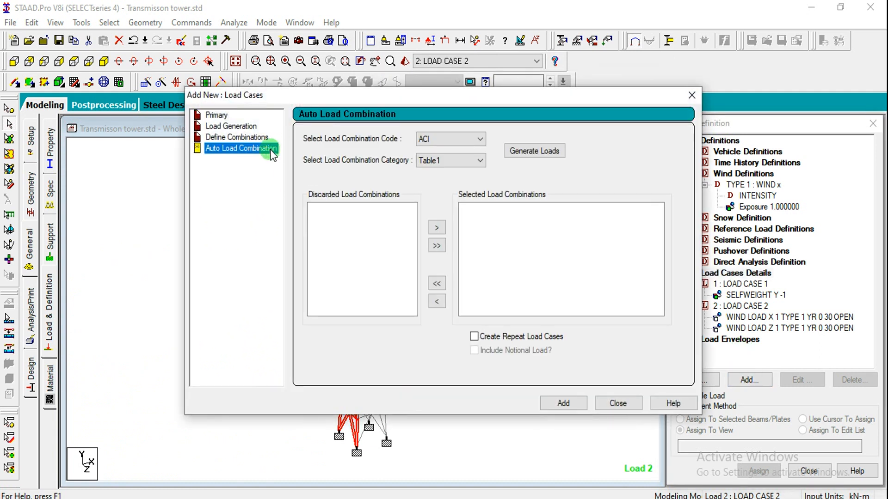
click(440, 139)
click(442, 205)
click(535, 151)
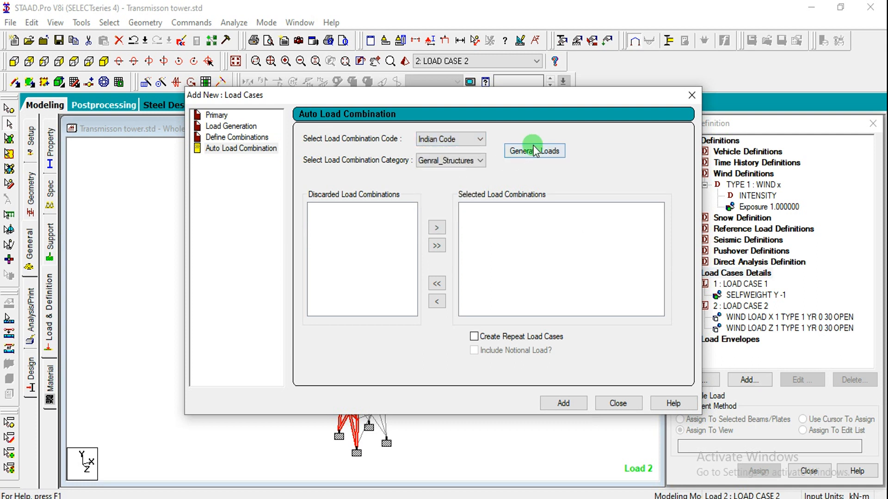
click(561, 403)
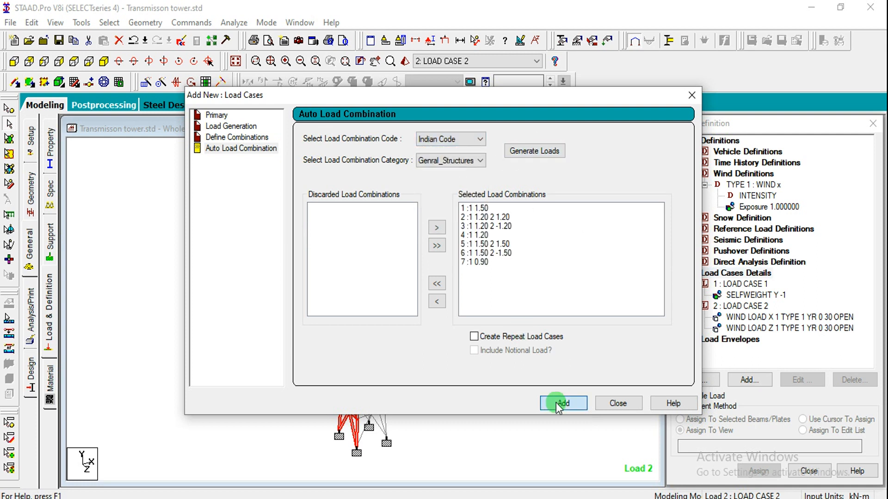
click(603, 403)
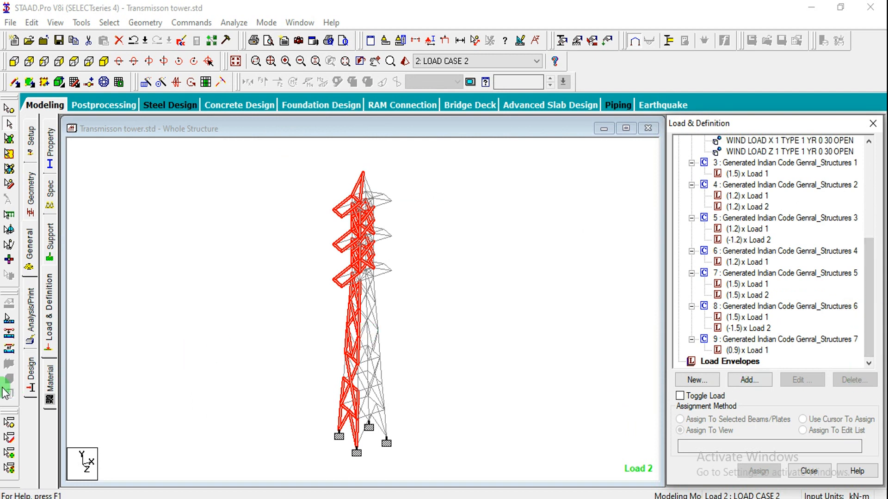
Step: Add a Perform Analysis command with the print option All
click(30, 329)
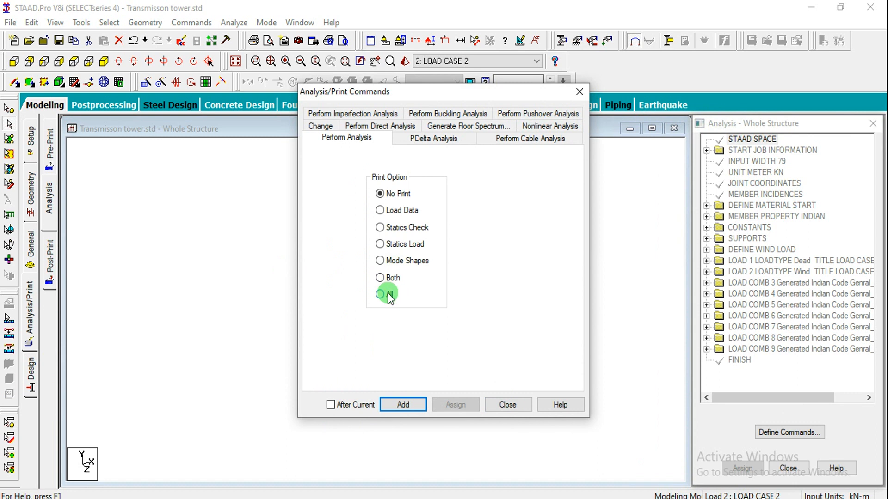
click(390, 296)
click(403, 405)
click(505, 405)
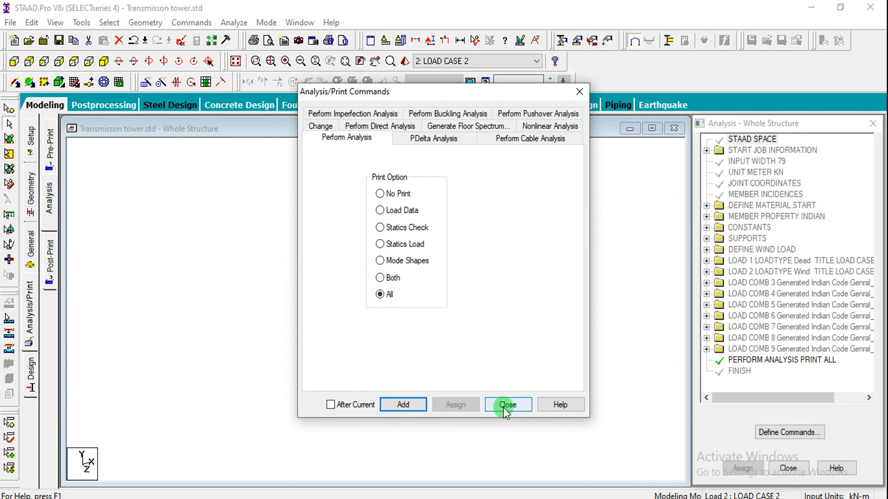
Step: Run the analysis, saving the modified structure, and finish in modeling mode
click(233, 22)
click(257, 39)
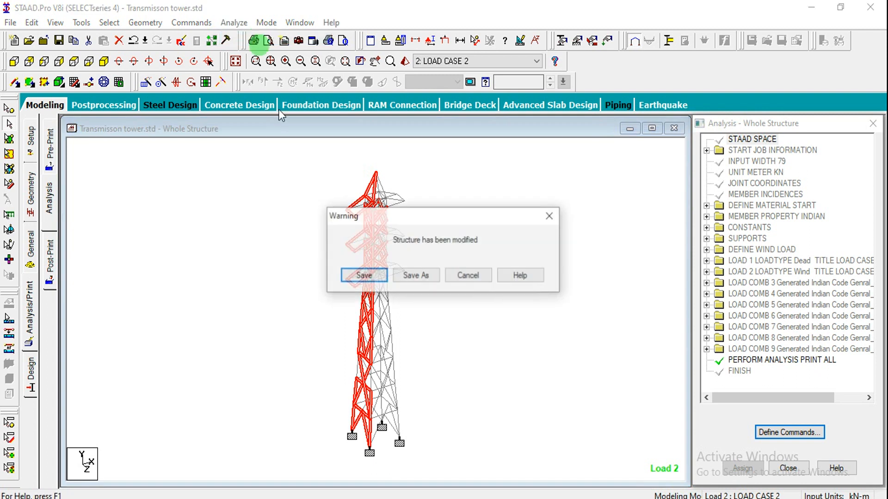
click(365, 273)
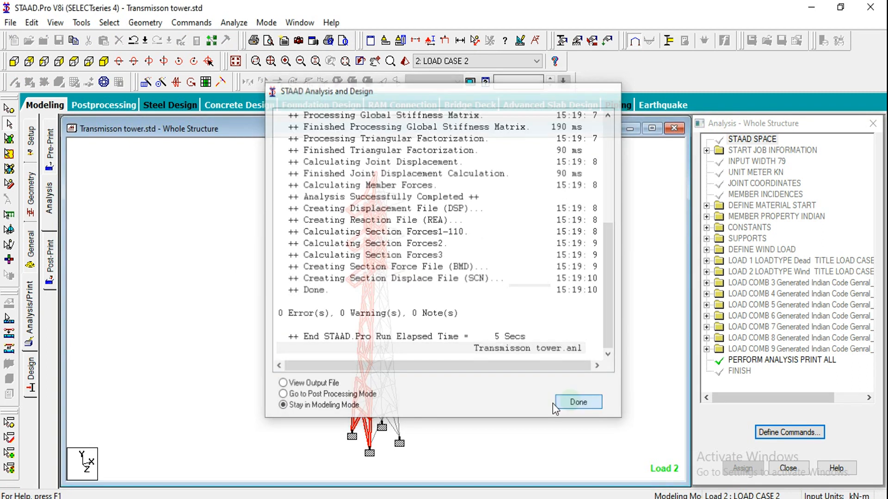
click(577, 403)
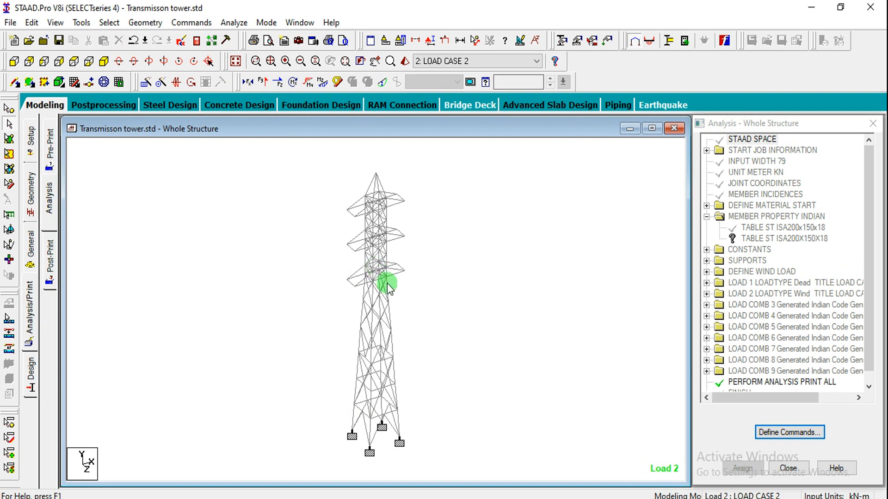
Step: Examine the deflection and shear bending results of a beam in the lowest cross-arm, then deselect it
double_click(392, 276)
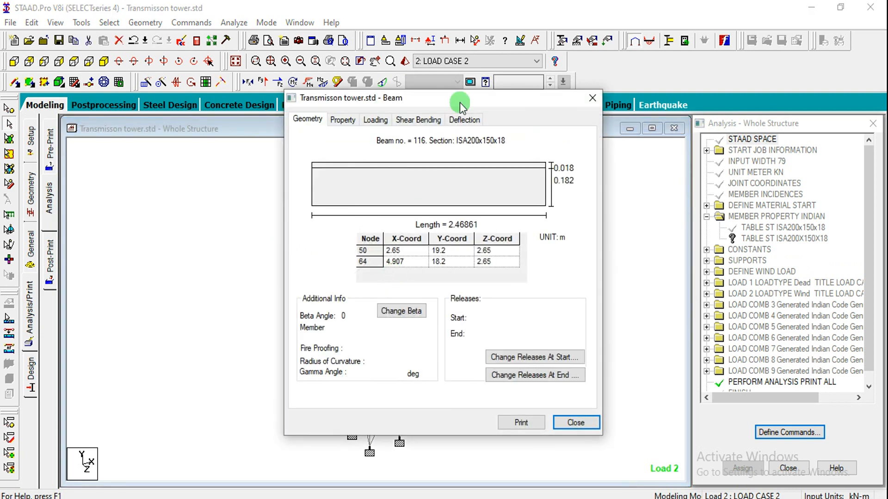
click(462, 121)
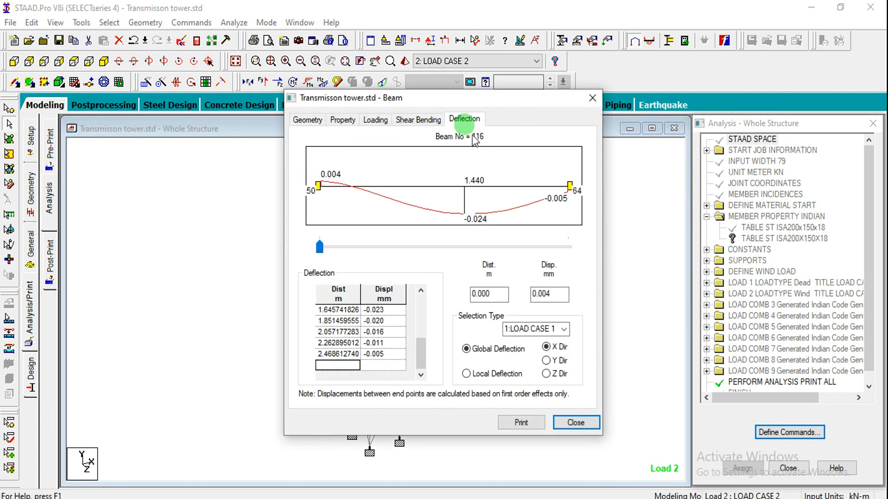
click(431, 123)
click(592, 99)
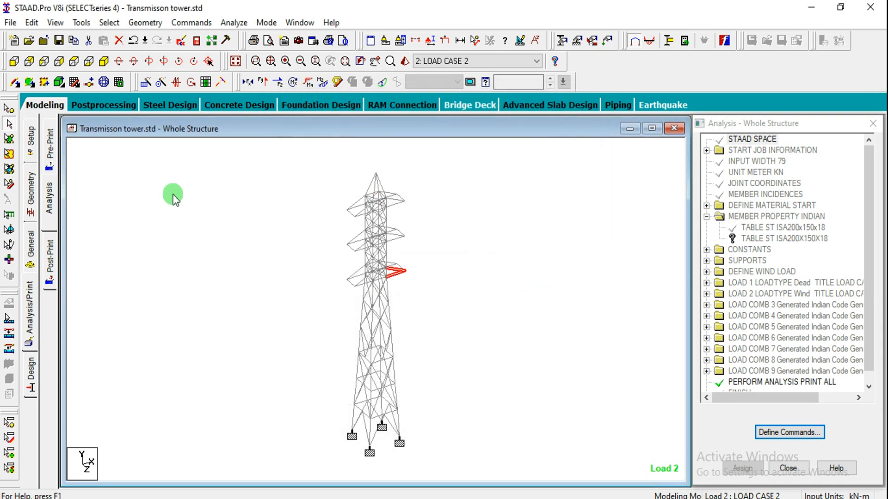
click(173, 199)
Step: Enter postprocessing with all load cases selected and animate the tower's section displacement
click(115, 106)
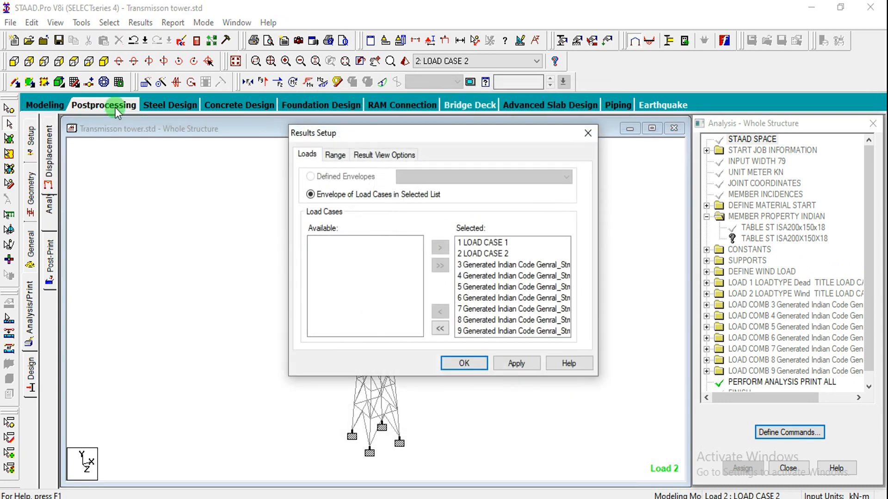
click(462, 363)
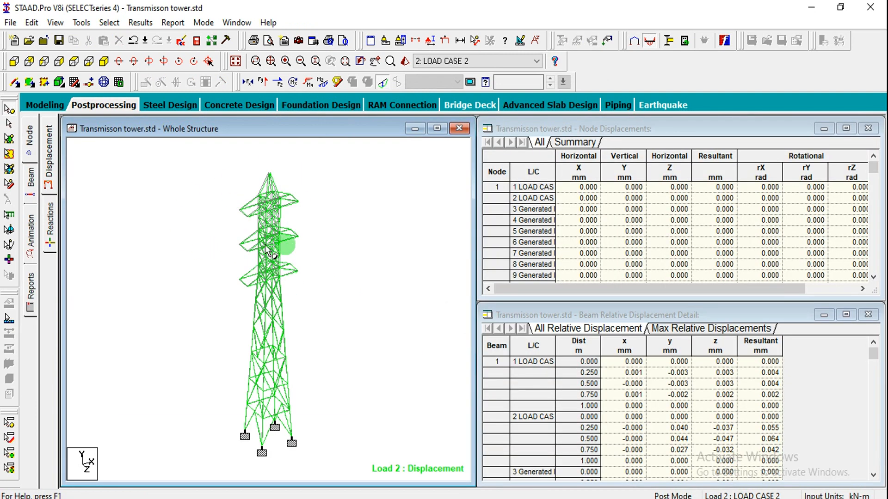
click(31, 244)
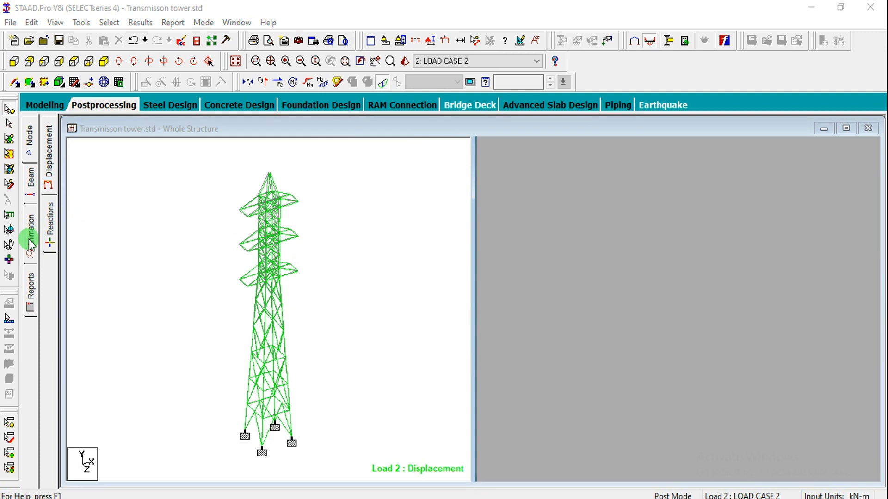
click(322, 147)
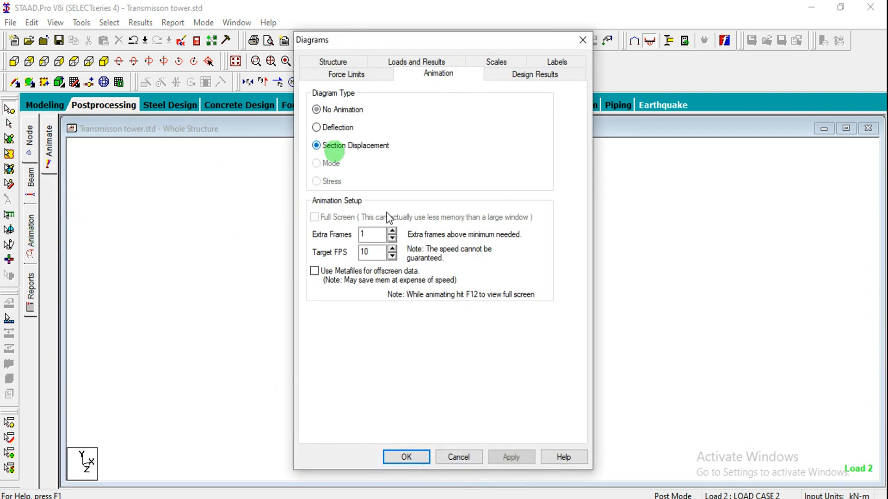
click(504, 457)
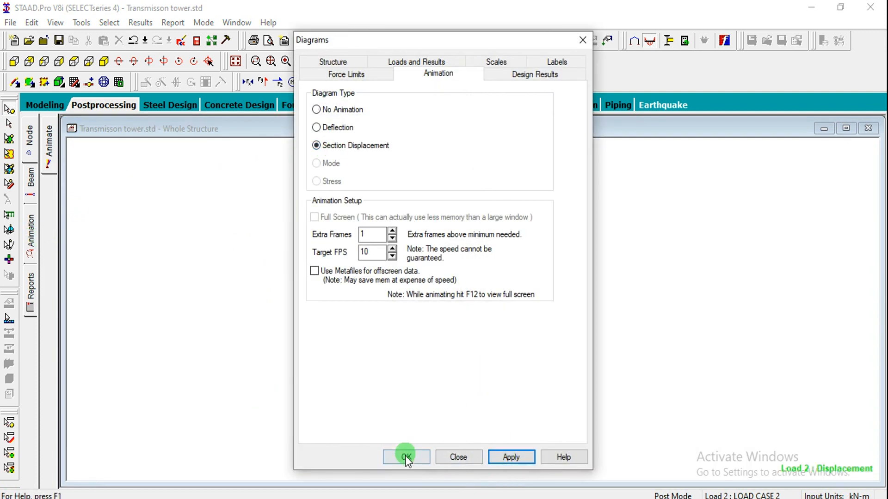
click(406, 458)
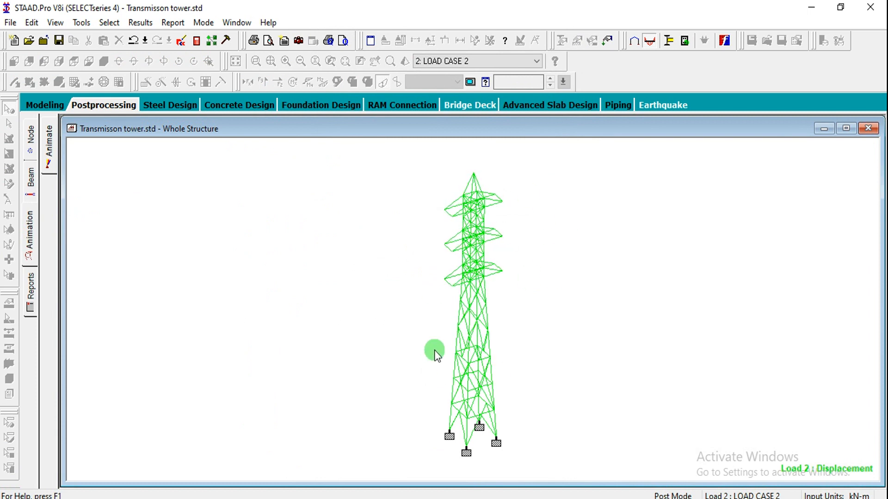
Step: Return to modeling mode and set the steel design code to IS802
click(39, 106)
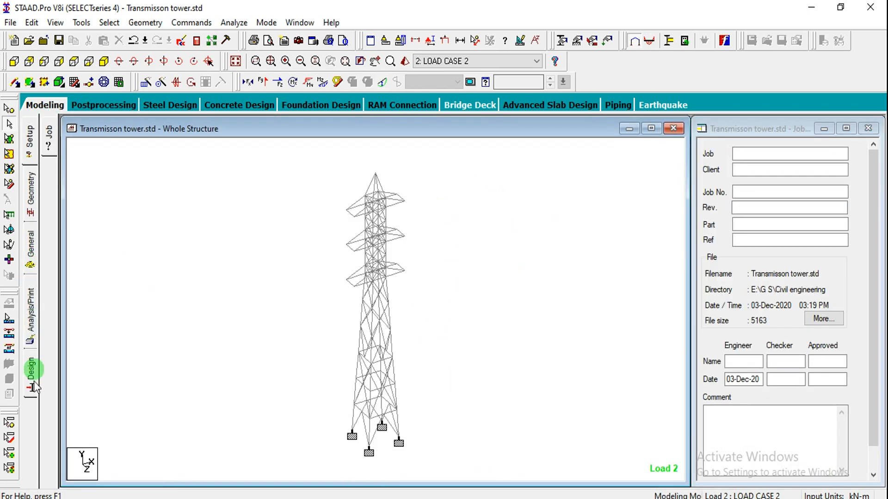
click(33, 386)
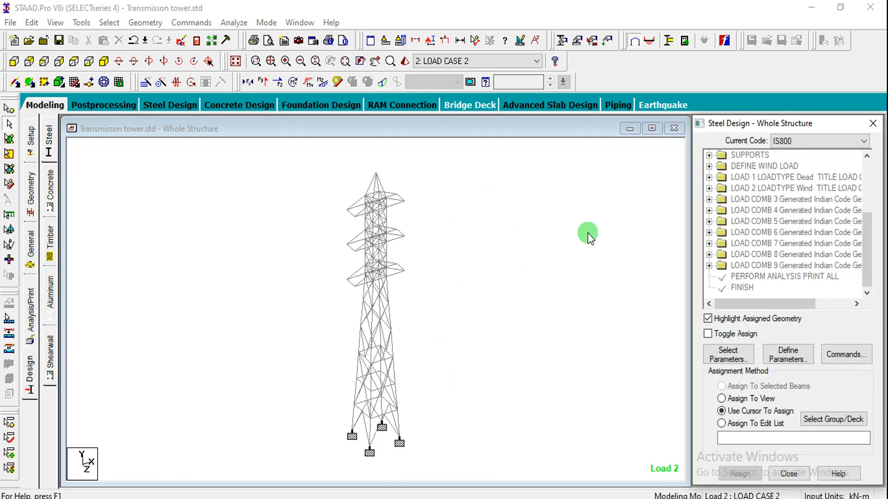
click(782, 141)
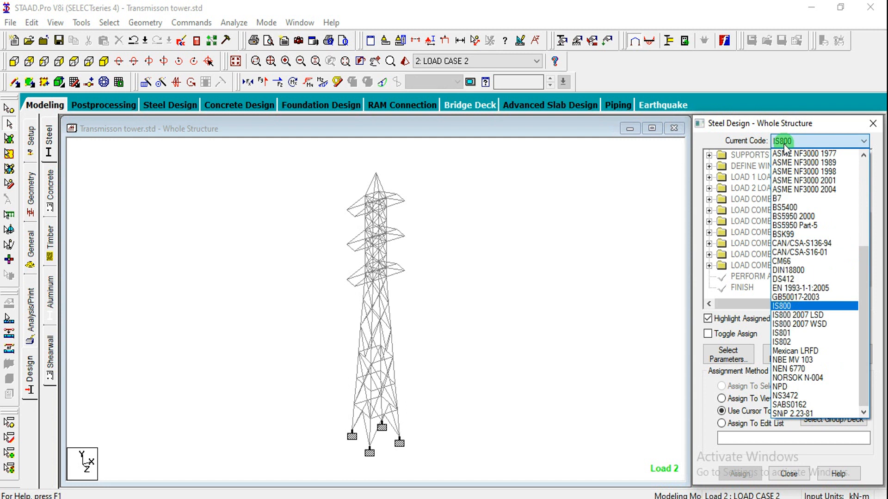
click(783, 342)
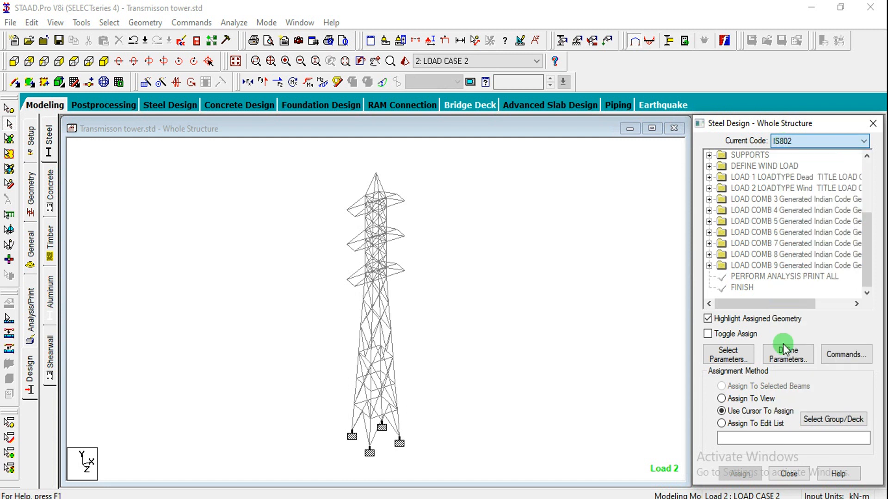
click(784, 349)
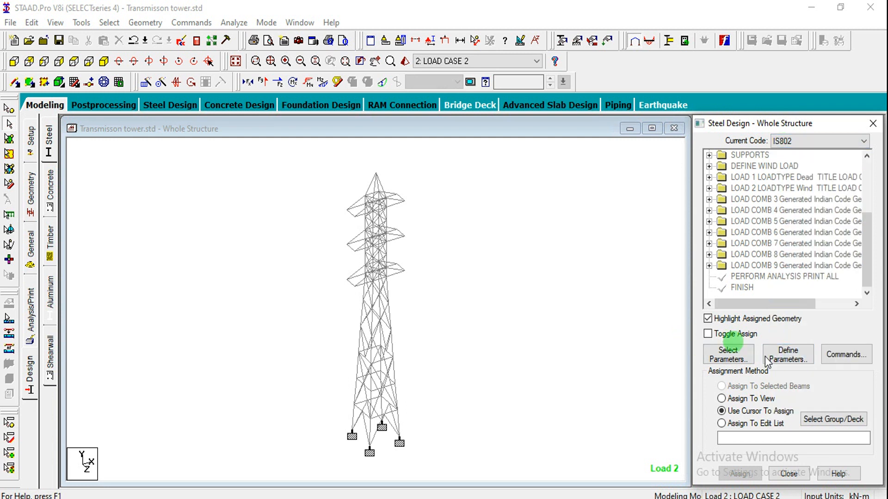
click(786, 355)
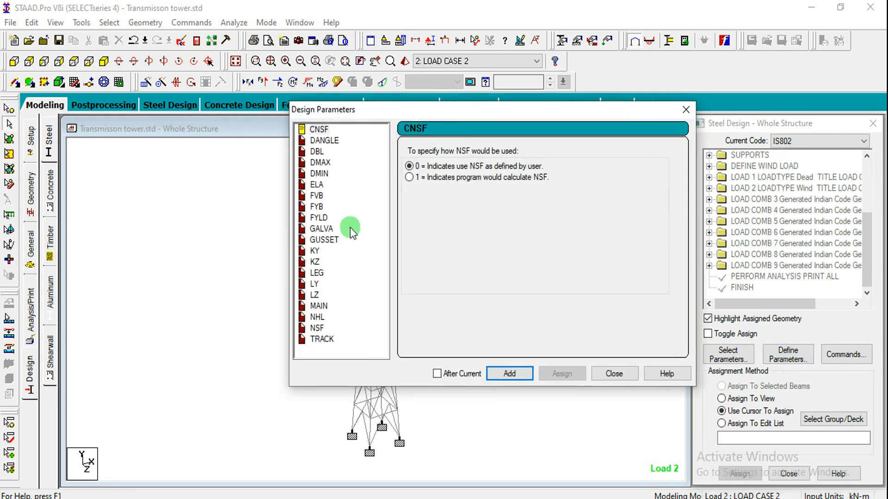
click(319, 217)
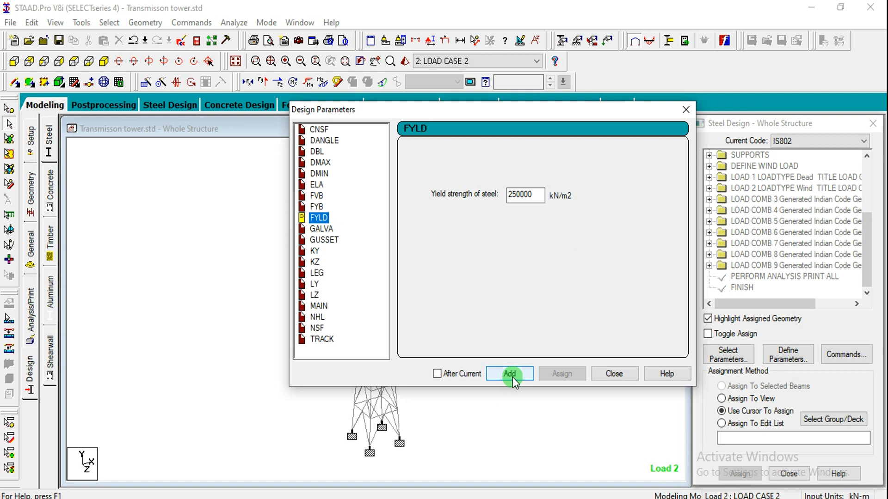
click(595, 375)
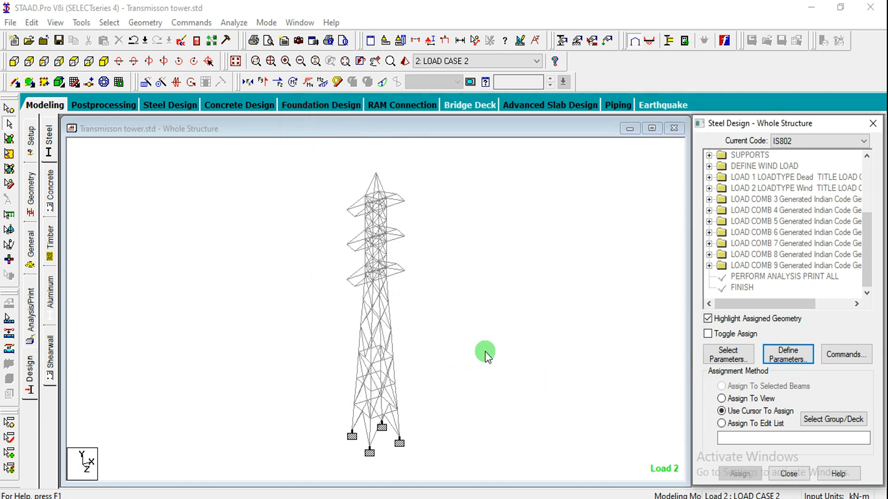
Step: Select all tower members and assign them the FYLD design parameter with a steel yield strength of 250000 kN/m2
click(485, 356)
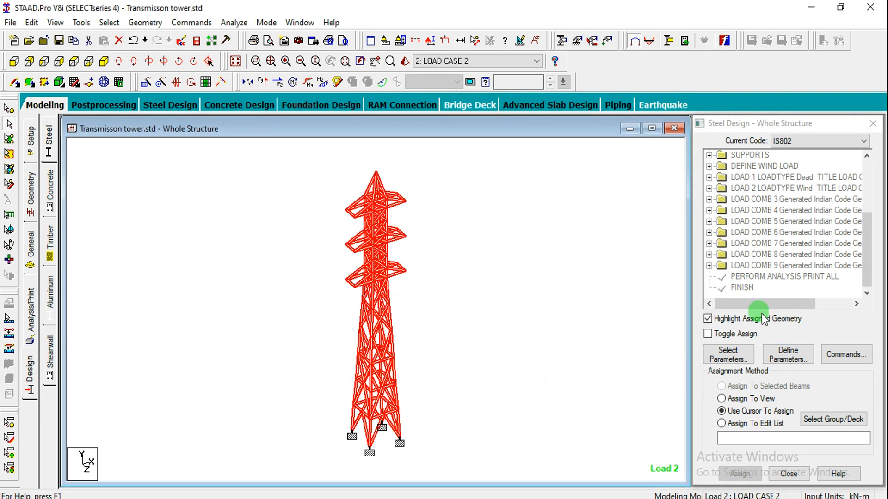
click(805, 354)
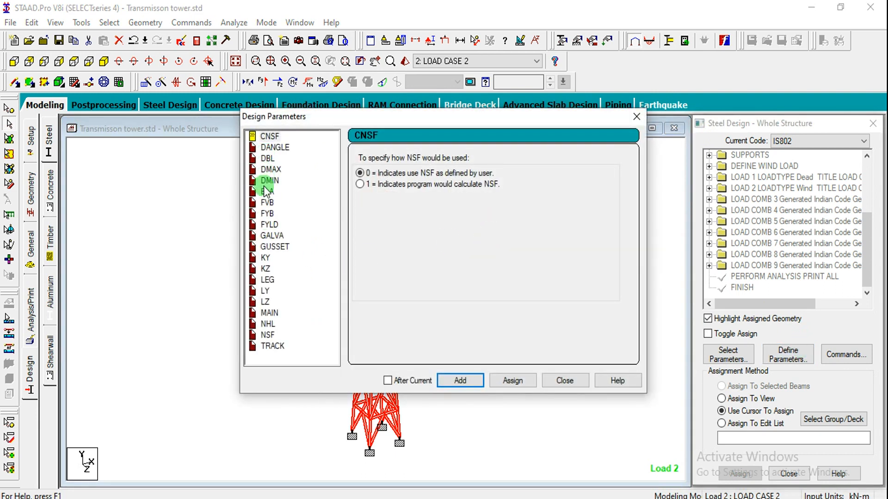
click(268, 224)
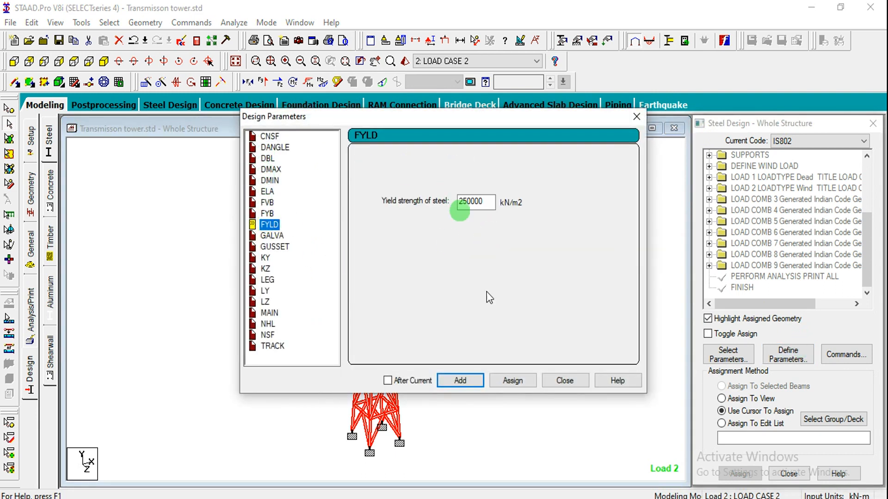
click(508, 390)
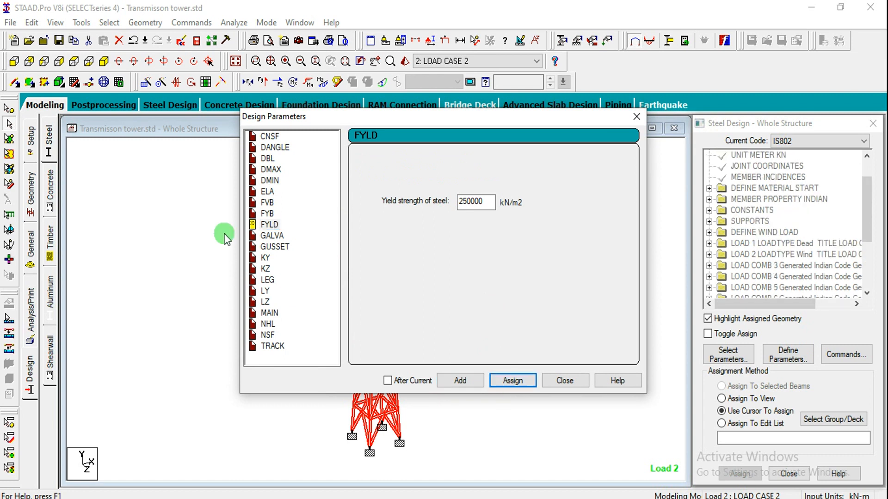
Step: Assign the GUSSET parameter with a gusset plate thickness of 0.005 m to the selected members
click(266, 248)
click(475, 202)
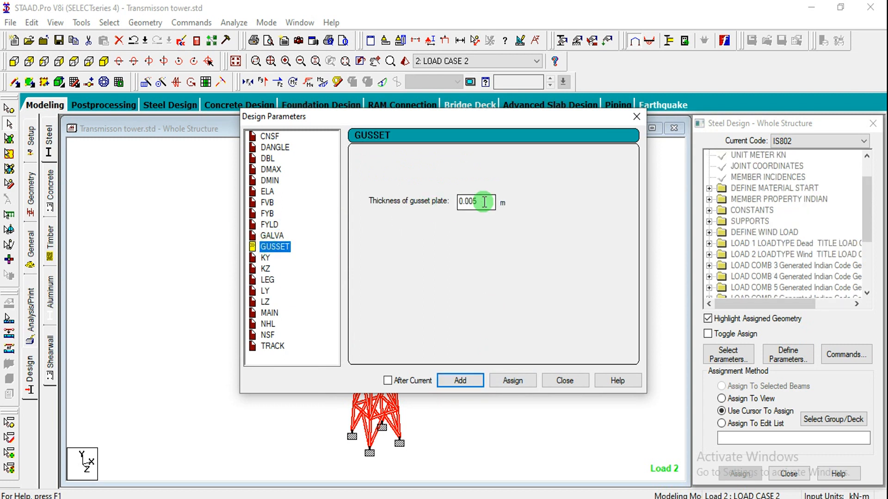
click(508, 381)
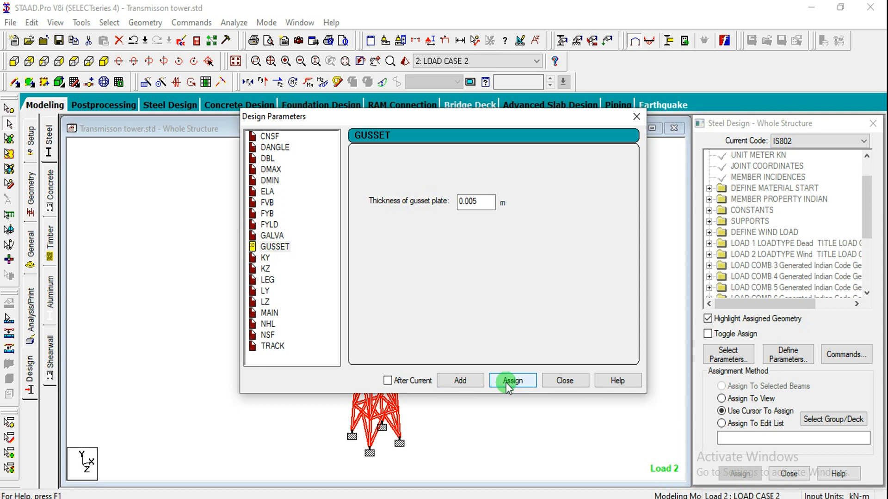
Step: Assign the DBL parameter with a bolt diameter of 0.016 m to the selected members and finish defining parameters
click(268, 162)
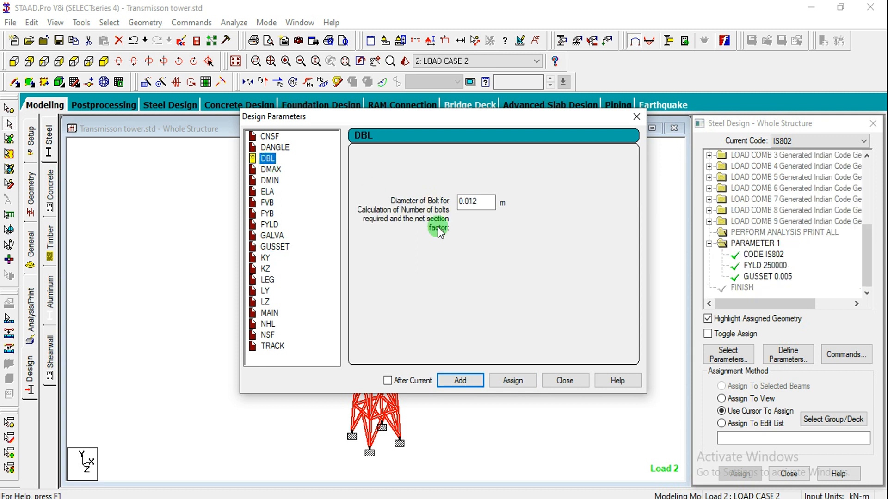
drag(490, 202, 459, 203)
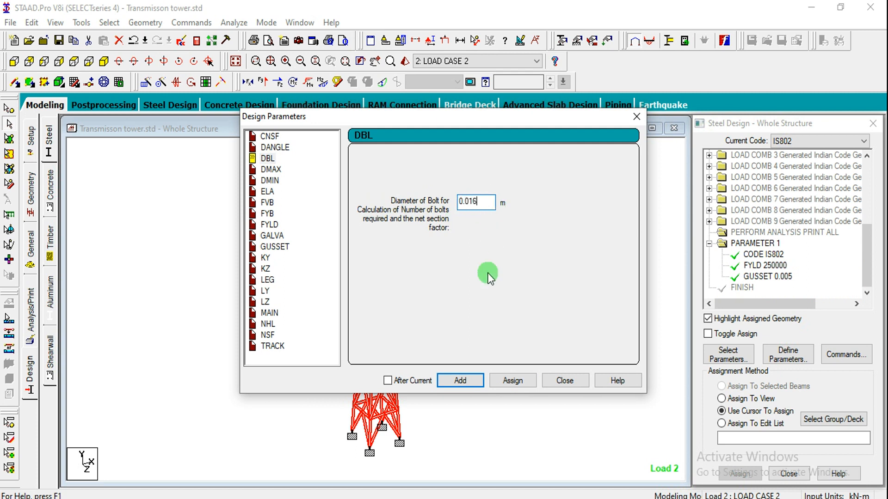
click(515, 380)
click(564, 381)
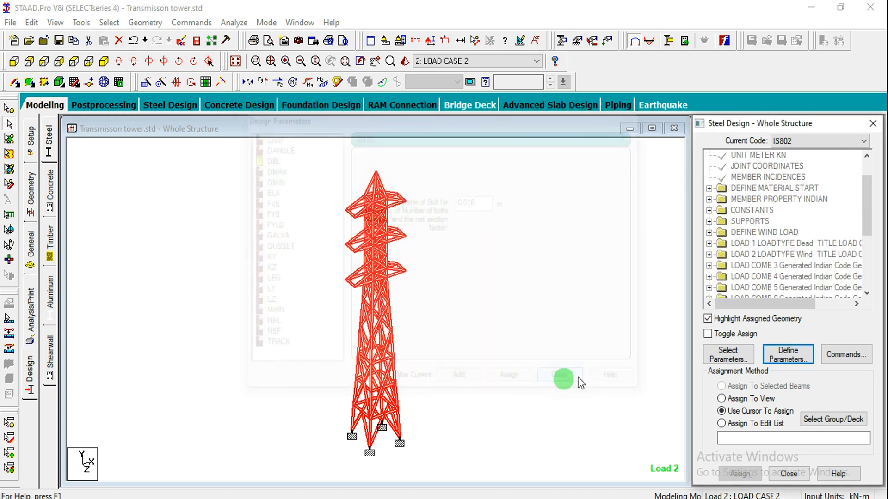
Step: Assign the CHECK CODE and TAKE OFF design commands to the selected members, then deselect the tower
click(833, 354)
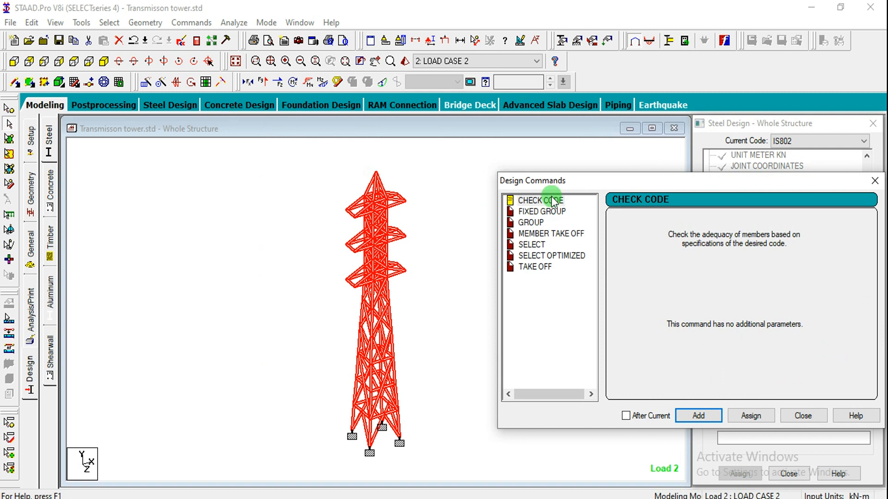
click(750, 416)
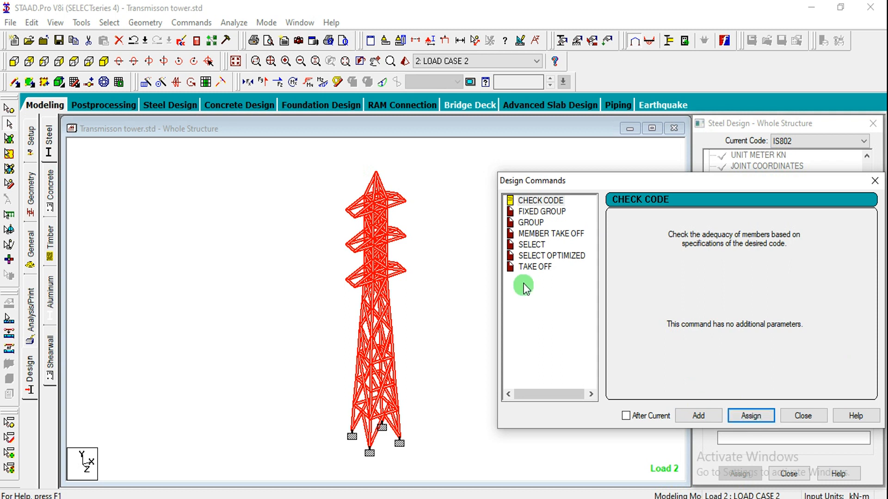
click(533, 271)
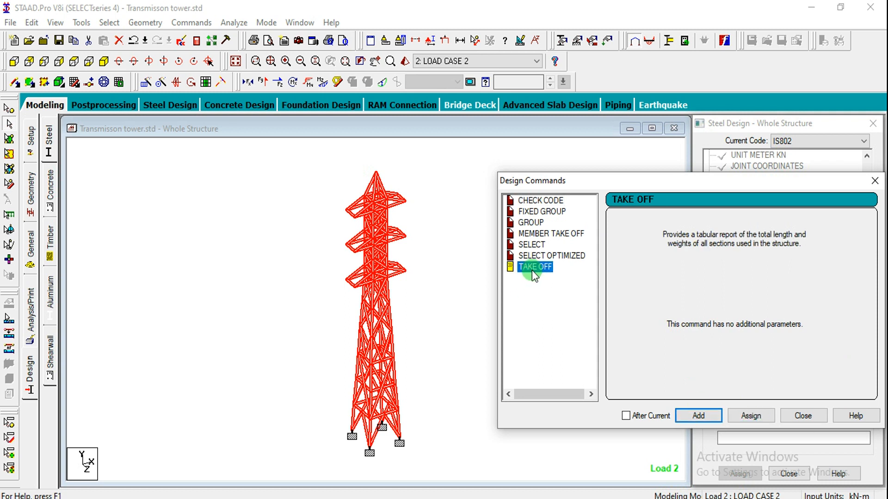
click(767, 417)
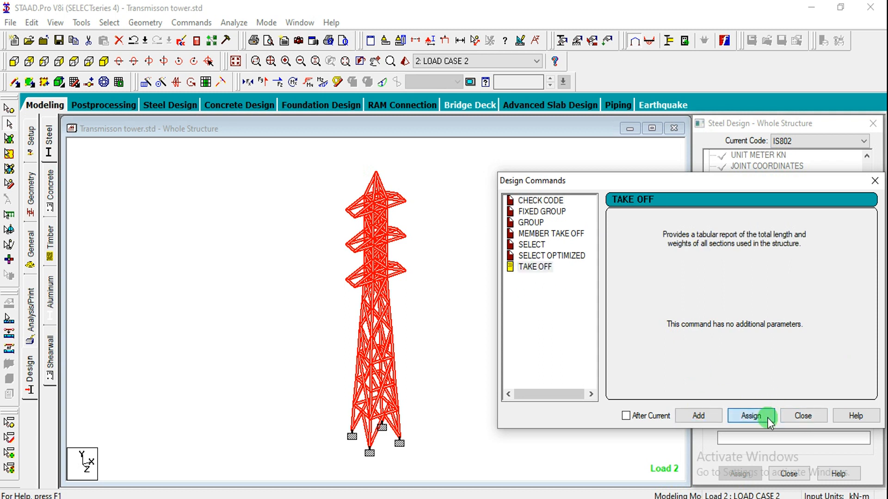
click(802, 415)
click(397, 145)
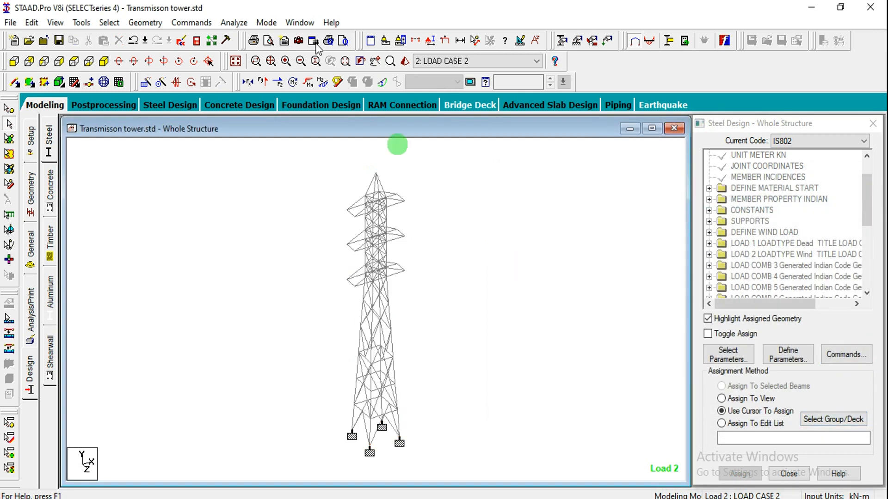
Step: Run the analysis and steel design, saving the modified structure, and open the output file
click(240, 23)
click(245, 39)
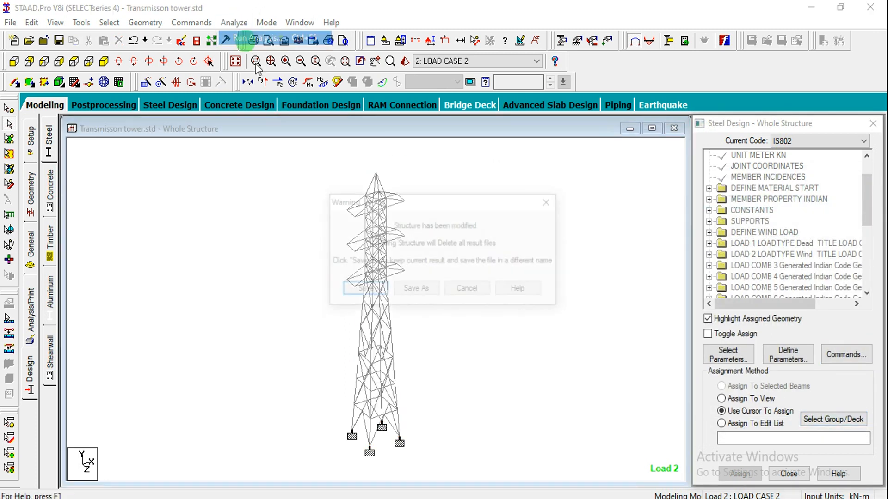
click(363, 279)
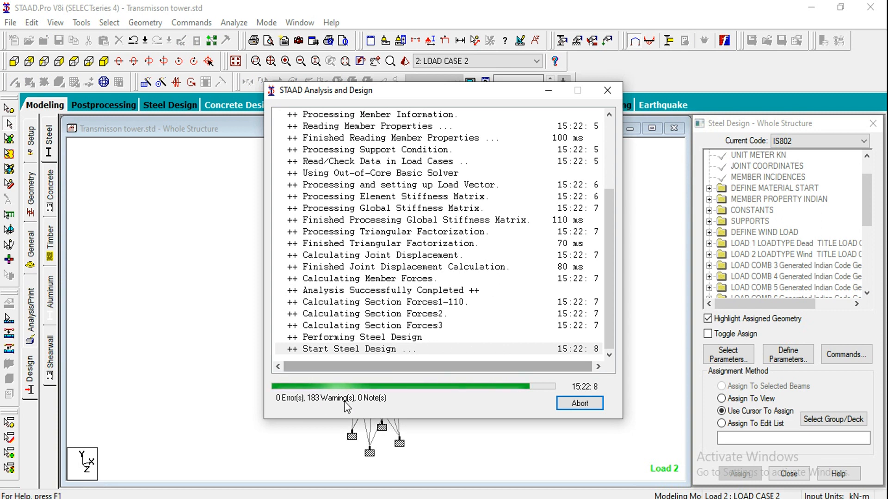
click(321, 432)
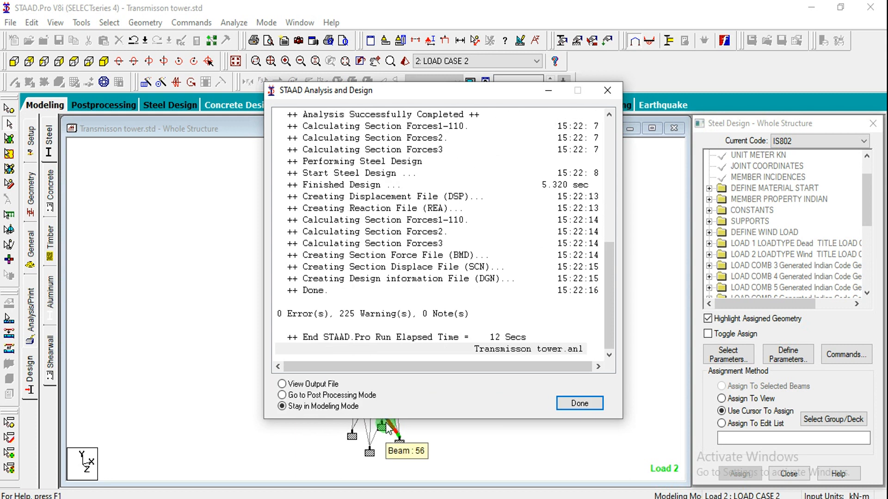
click(580, 404)
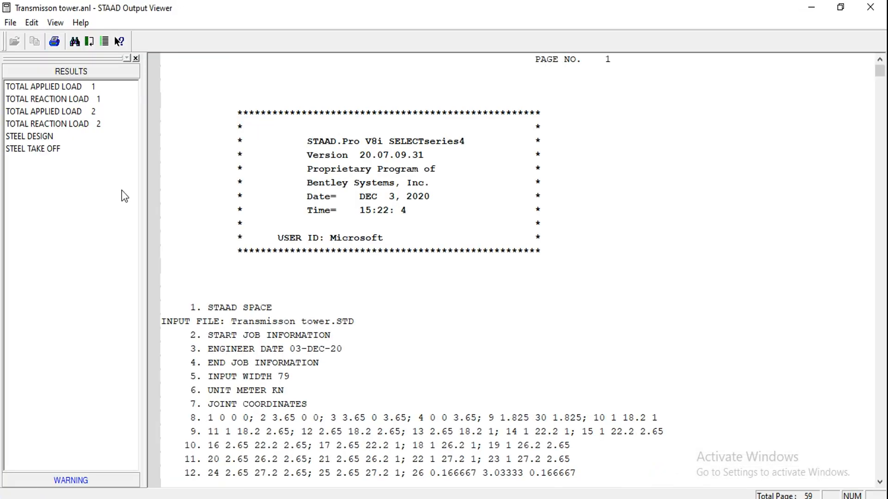
Step: Review the member warnings and the steel design code check of member 1 in the output file, then close it
click(83, 481)
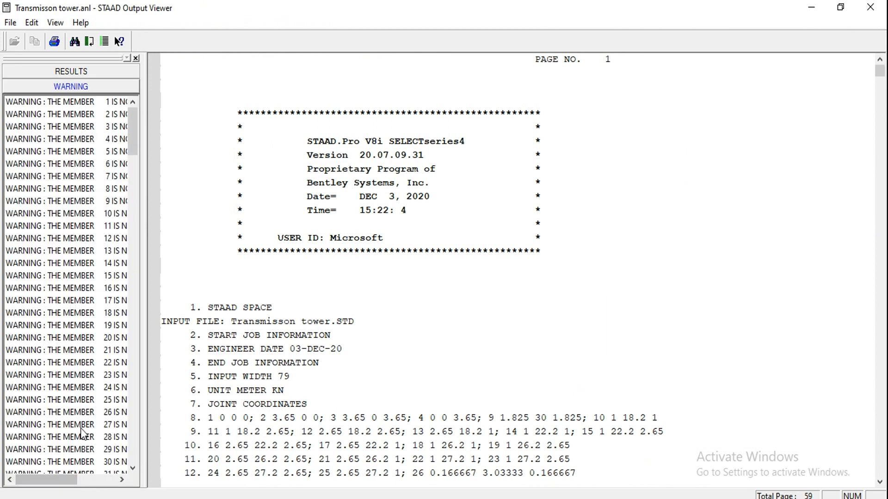
click(63, 102)
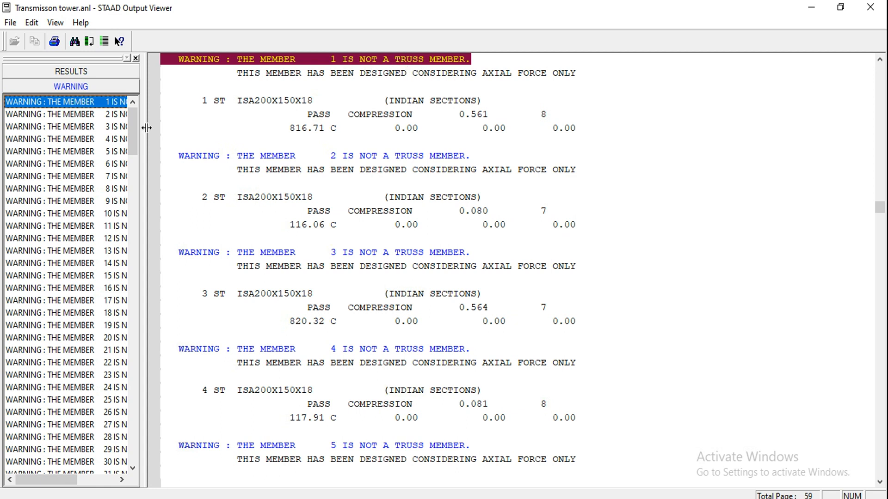
click(116, 74)
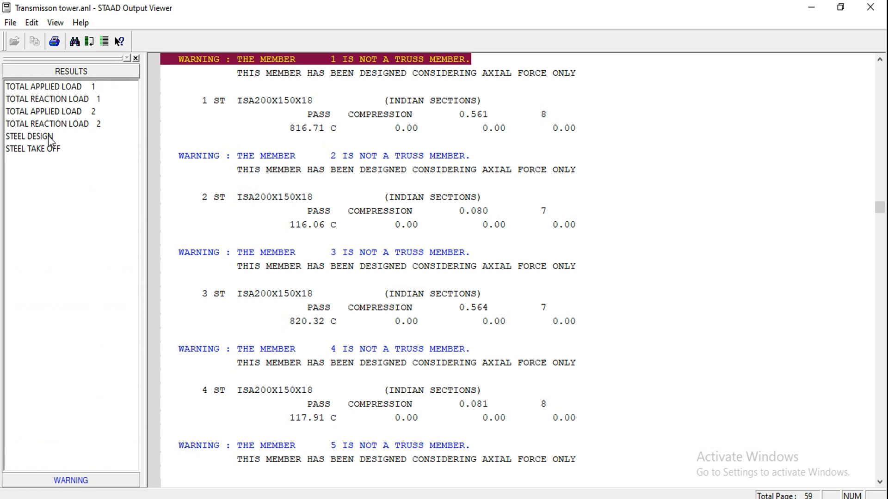
click(50, 137)
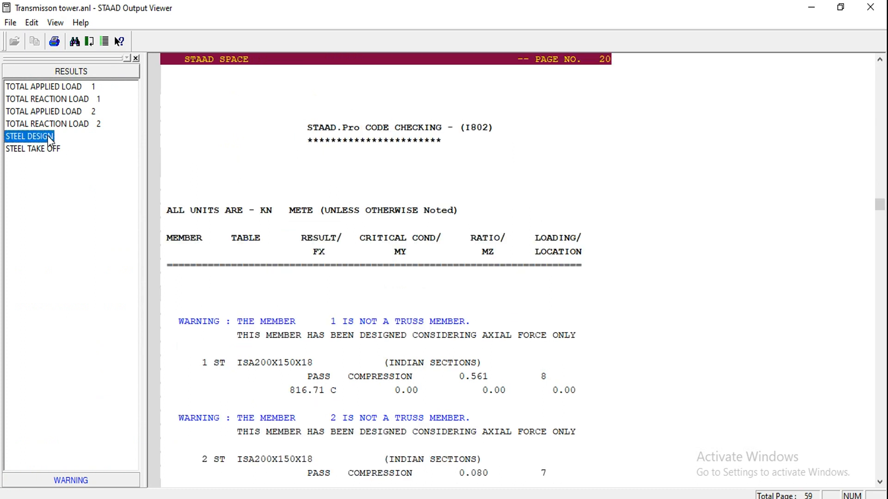
click(695, 364)
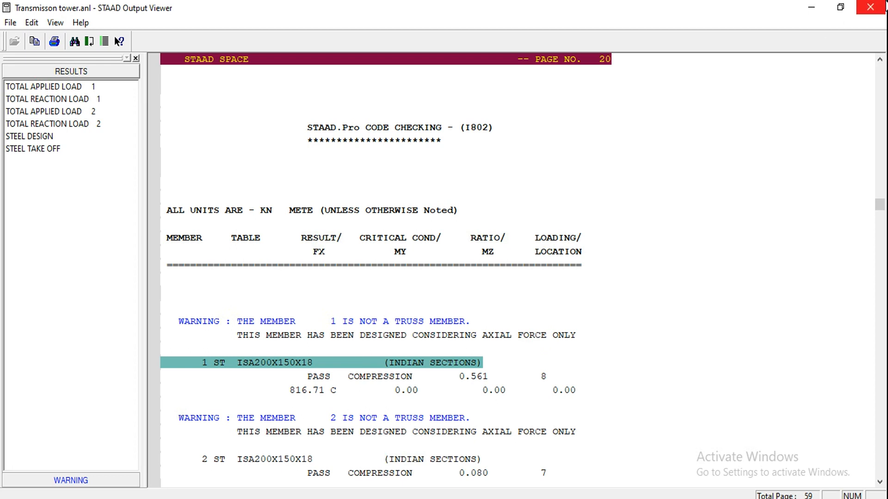
click(885, 5)
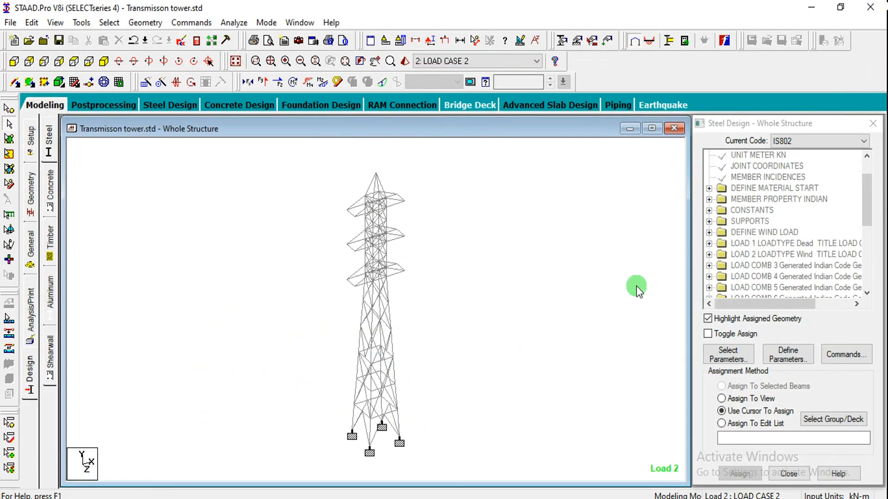
Step: Assign the TRACK parameter with option 2, design output at maximum detail level, to all members of the tower
key(ctrl+a)
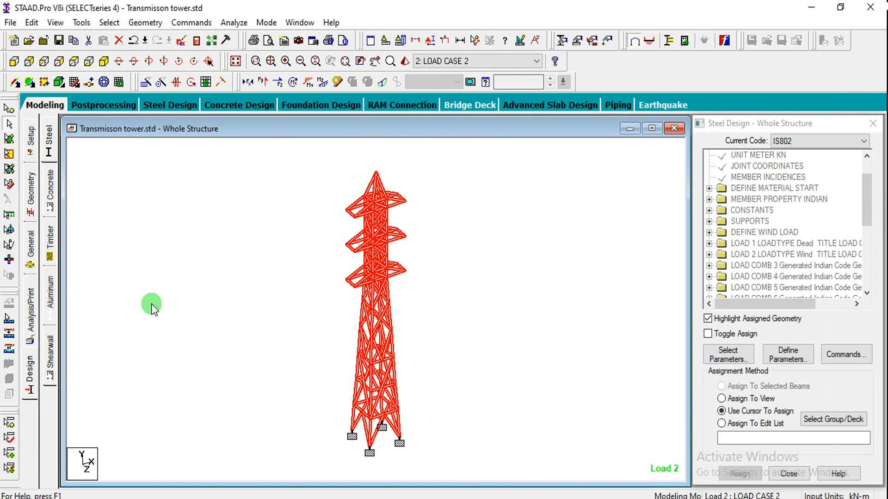
click(781, 356)
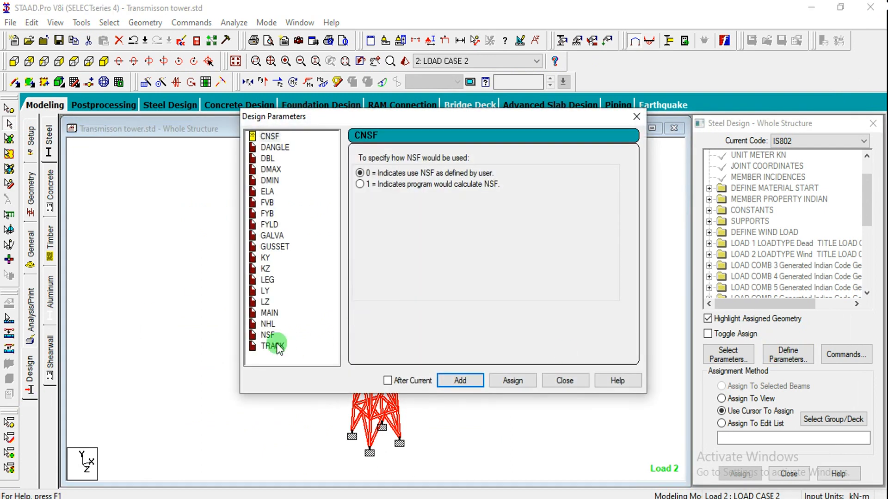
click(272, 346)
click(379, 198)
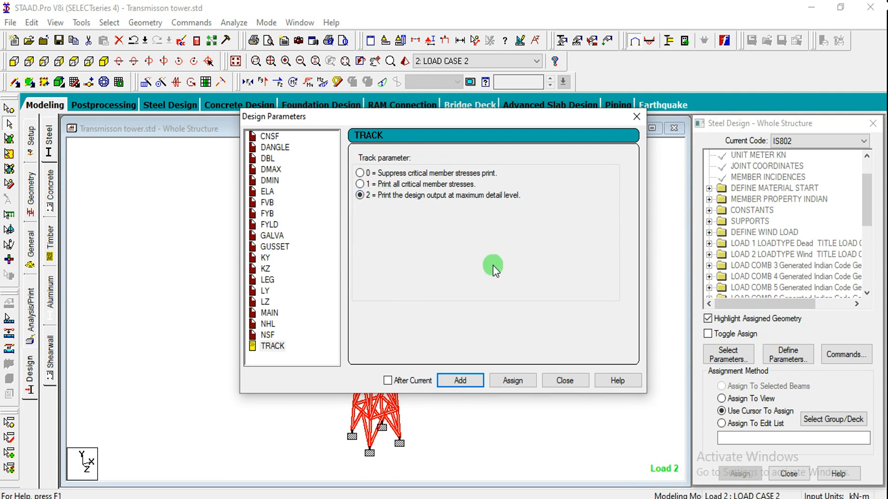
click(504, 382)
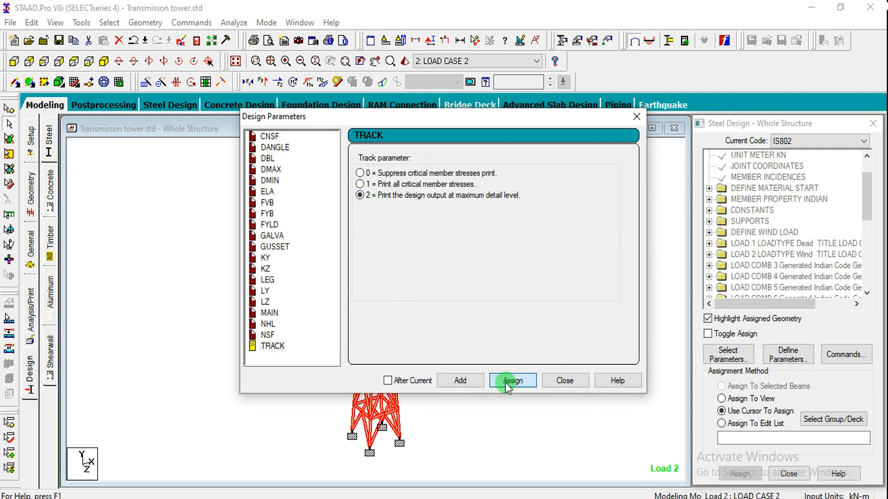
click(551, 380)
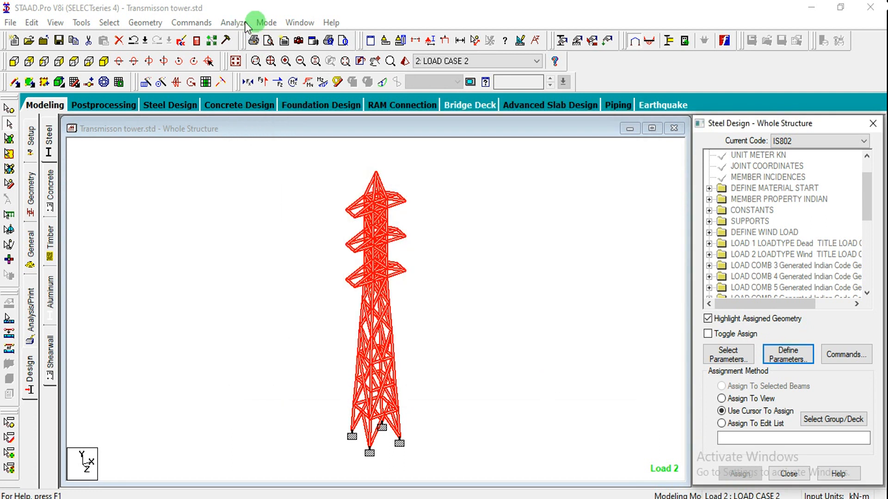
Step: Run the analysis and steel design, saving the modified structure, and open the output file
click(240, 22)
click(242, 32)
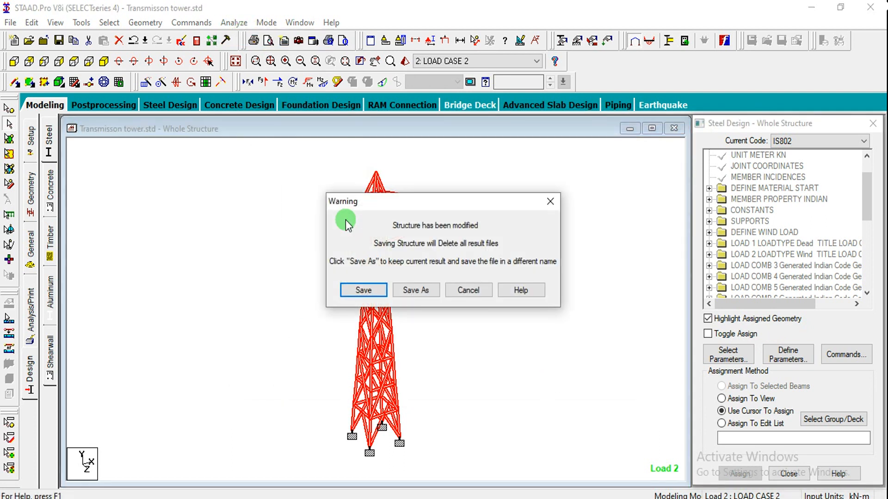
click(363, 289)
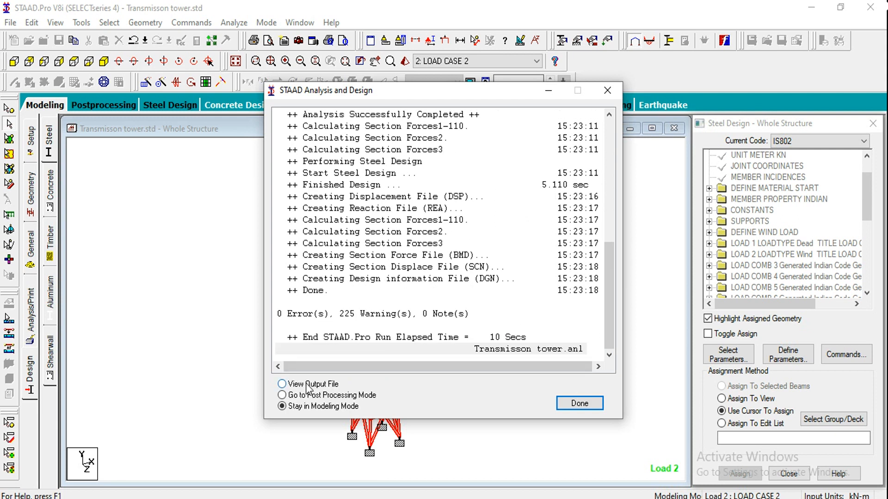
click(579, 404)
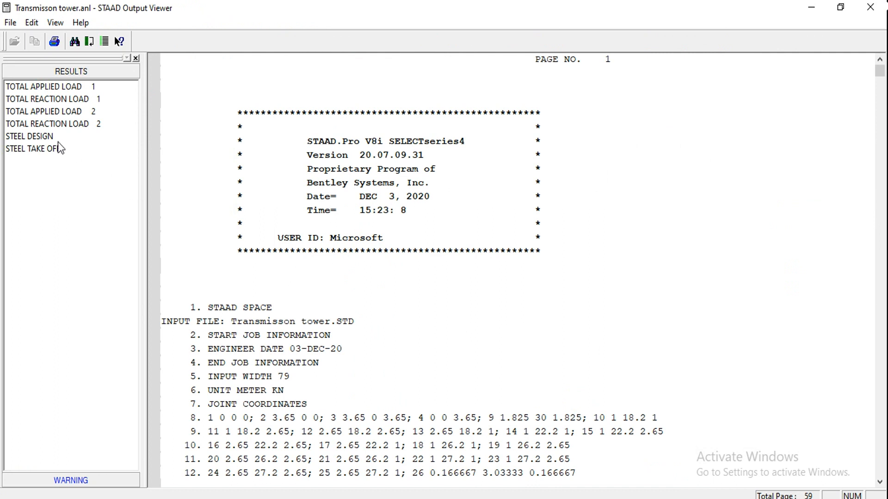
Step: Review the level of detail in the members' steel design code checks in the output file, then close it
click(49, 138)
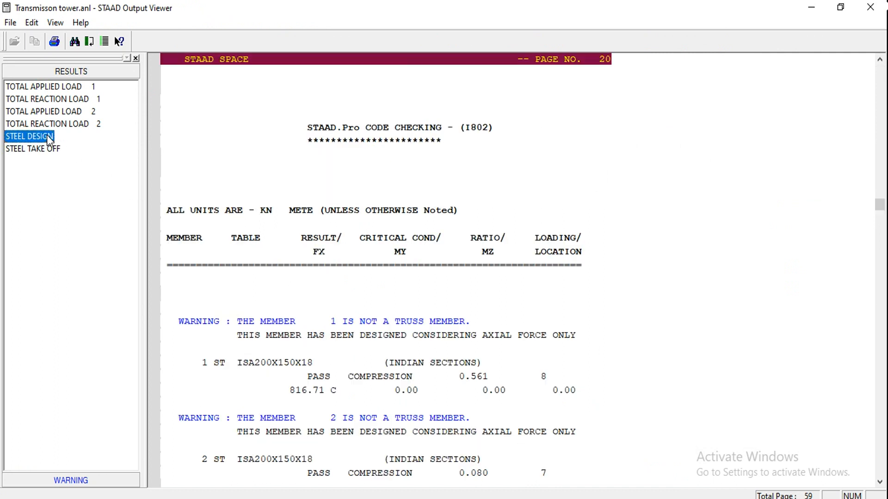
click(606, 293)
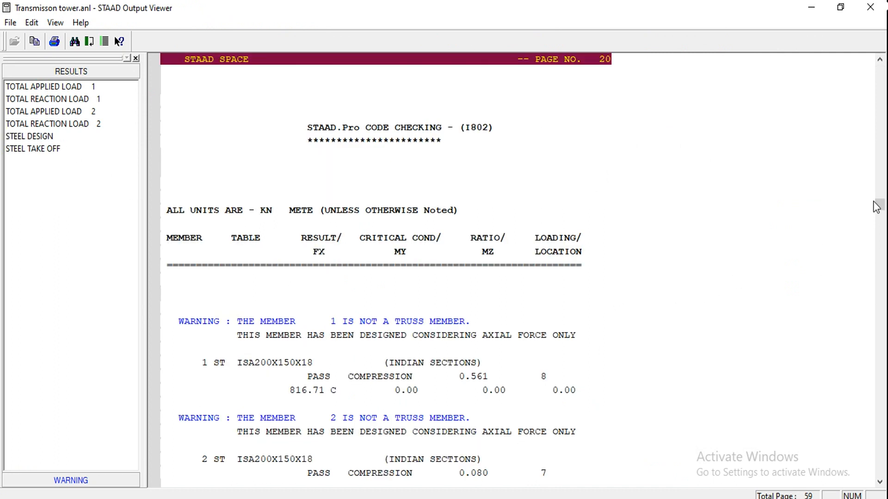
drag(879, 205, 879, 220)
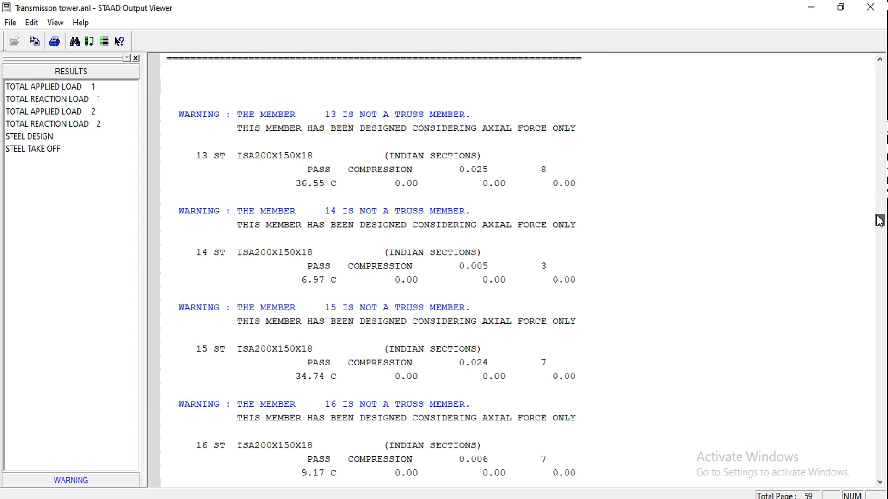
click(887, 2)
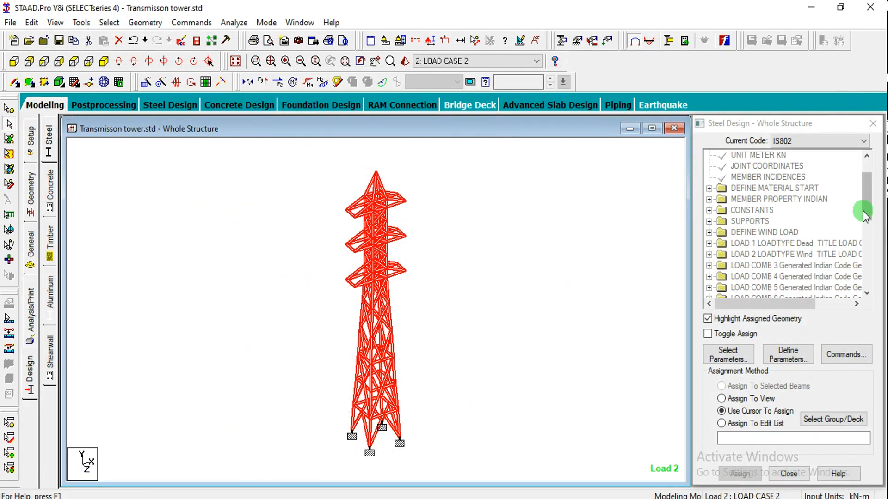
Step: Delete the STEEL TAKE OFF and CHECK CODE commands from the steel design command tree
drag(867, 198, 861, 262)
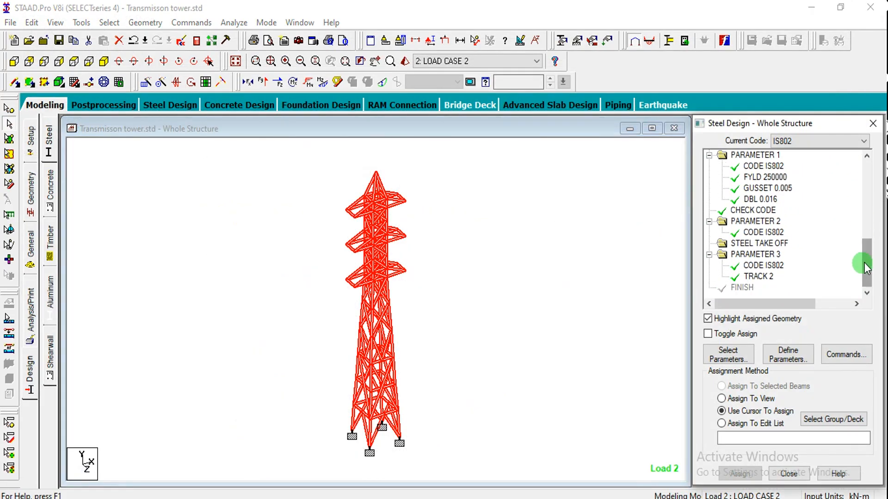
click(770, 243)
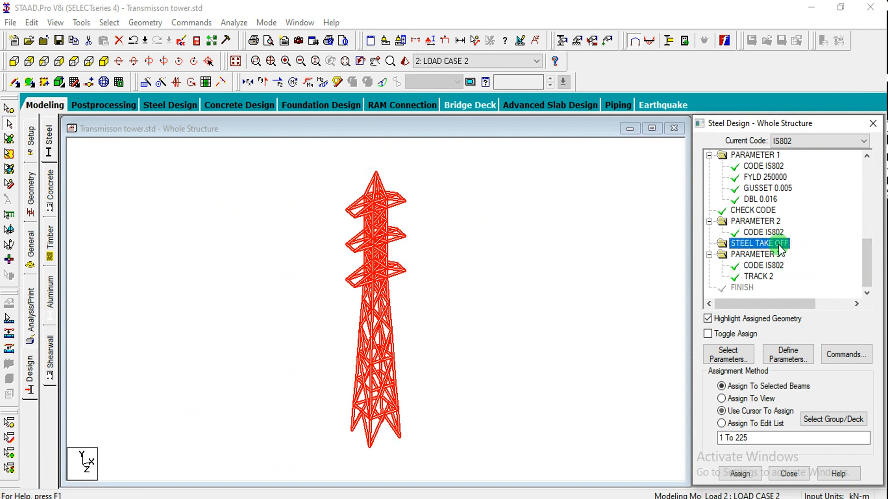
key(Delete)
click(783, 336)
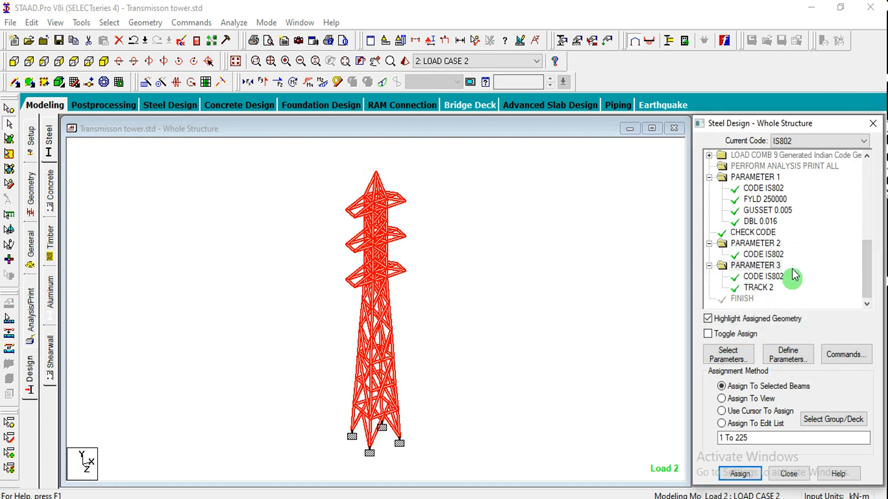
click(754, 232)
key(Delete)
click(785, 334)
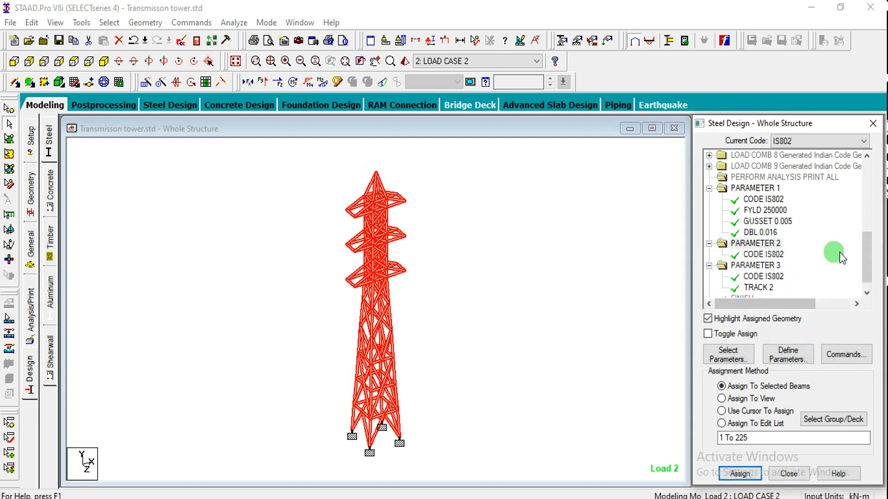
Step: Delete PARAMETER 3 together with all its associated steel parameter commands
click(844, 355)
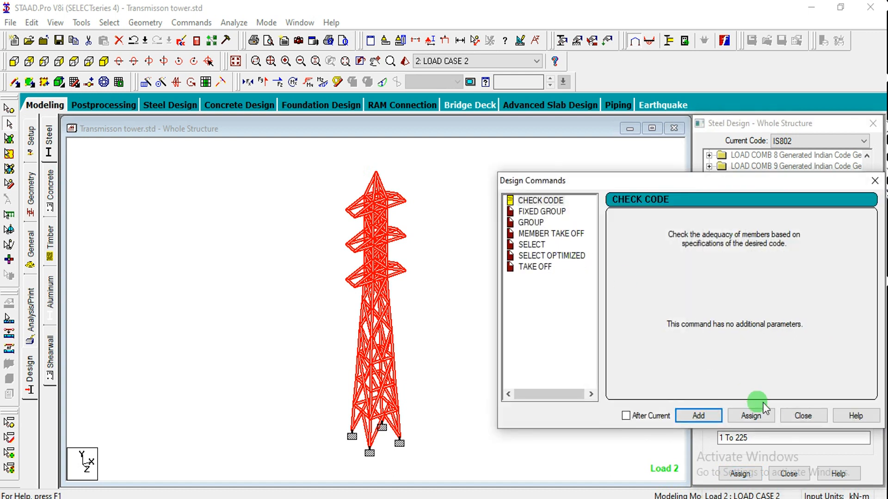
click(793, 417)
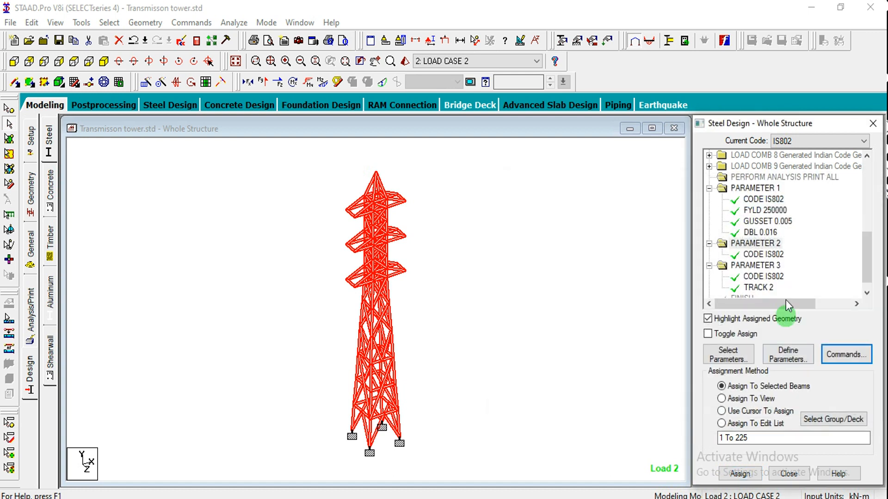
click(763, 266)
key(Delete)
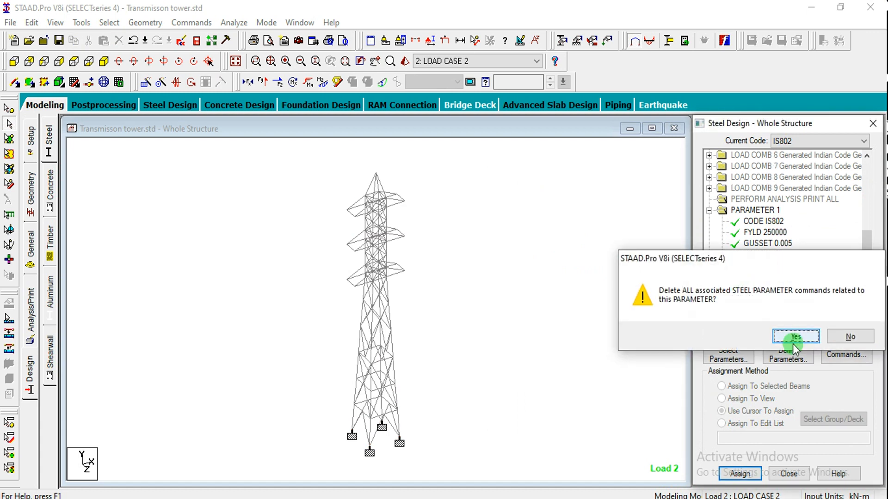
click(789, 337)
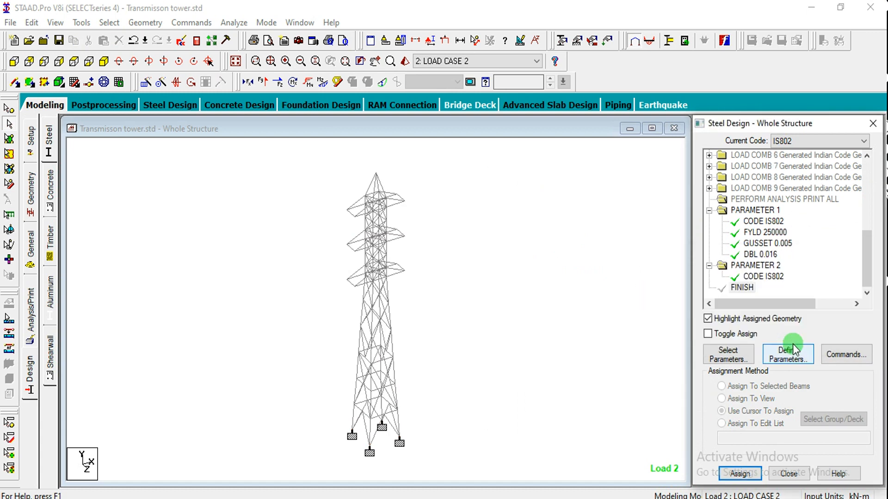
Step: Select all tower members under PARAMETER 1 and assign them TRACK 2 for design output at maximum detail level
click(746, 211)
click(540, 291)
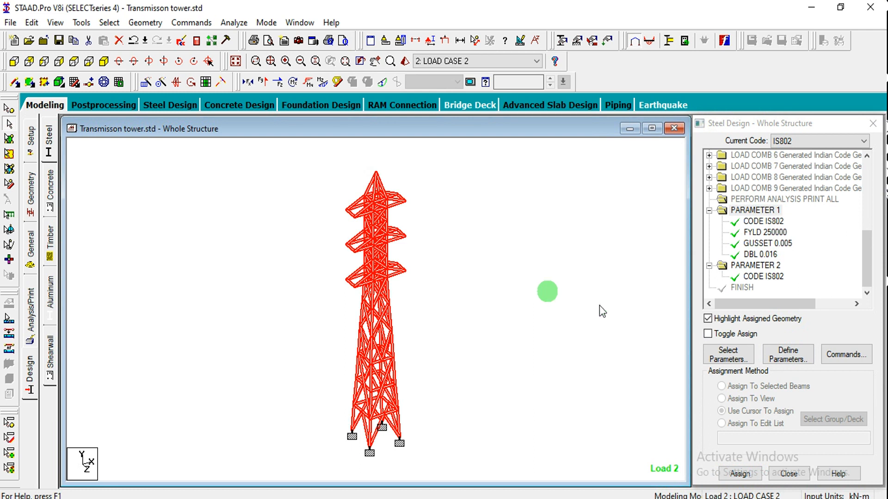
click(788, 355)
click(410, 331)
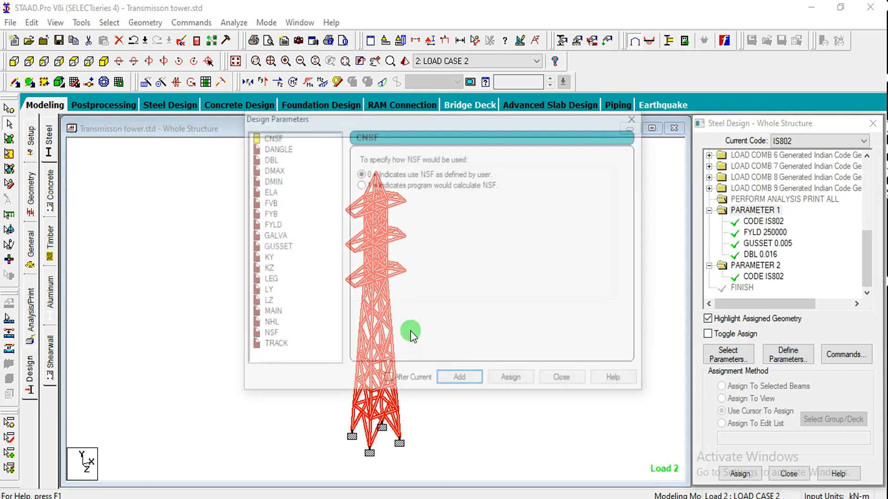
click(271, 344)
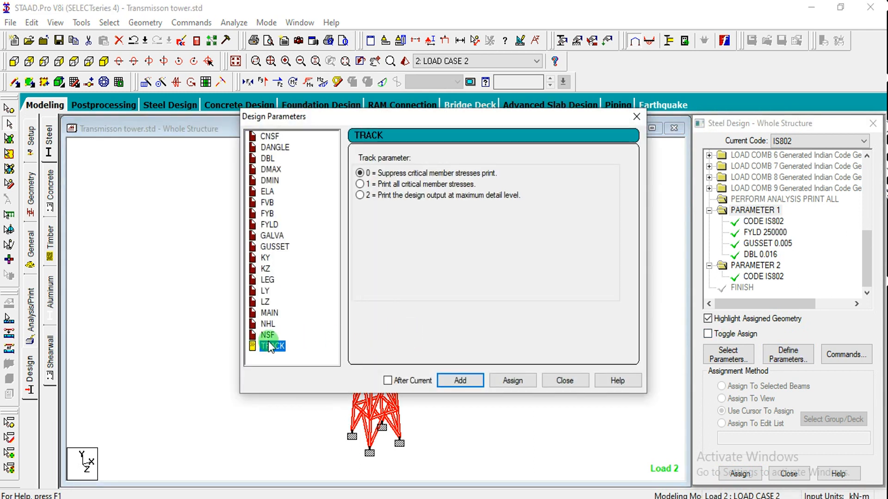
click(381, 197)
click(513, 380)
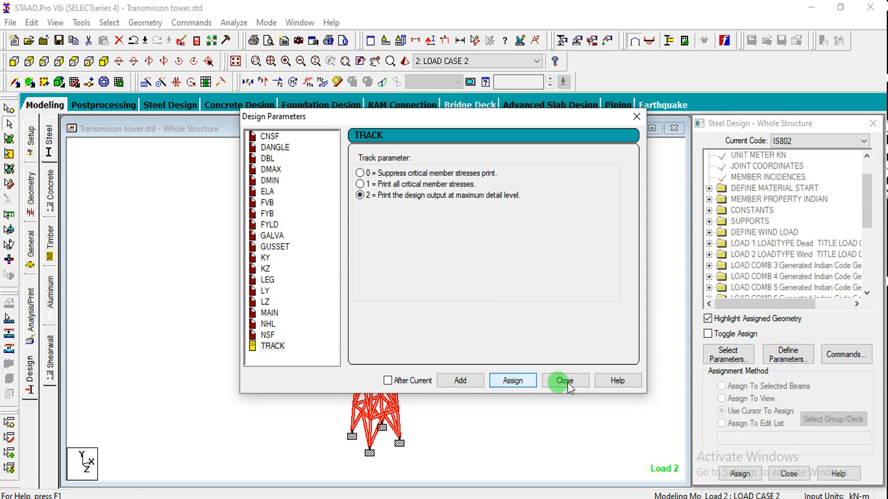
click(565, 381)
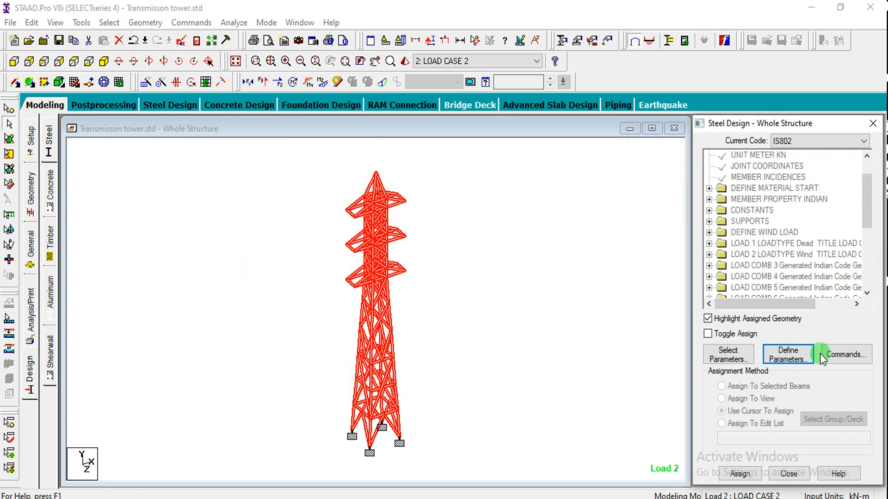
Step: Assign the CHECK CODE and TAKE OFF design commands to the selected members and finish defining commands
click(820, 353)
click(532, 200)
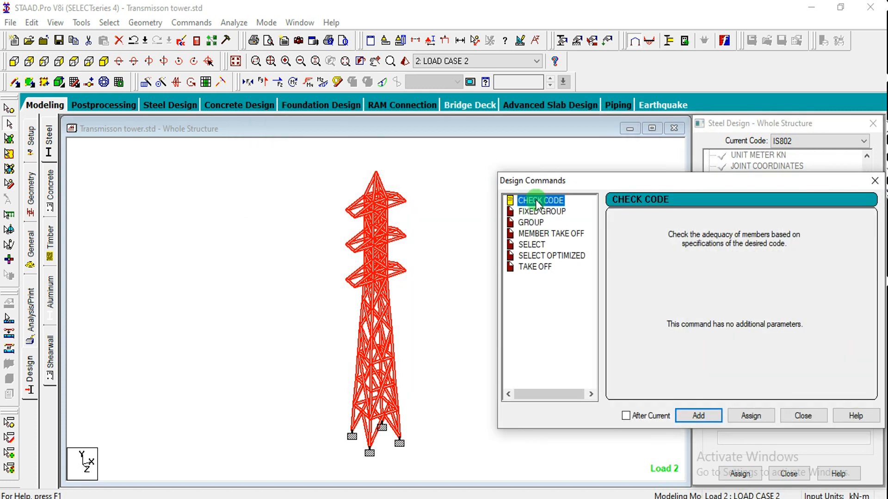
click(745, 416)
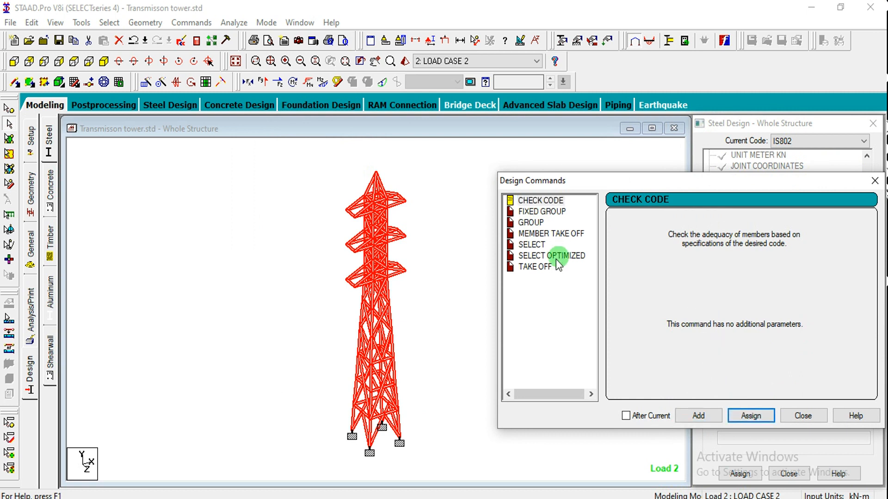
click(535, 267)
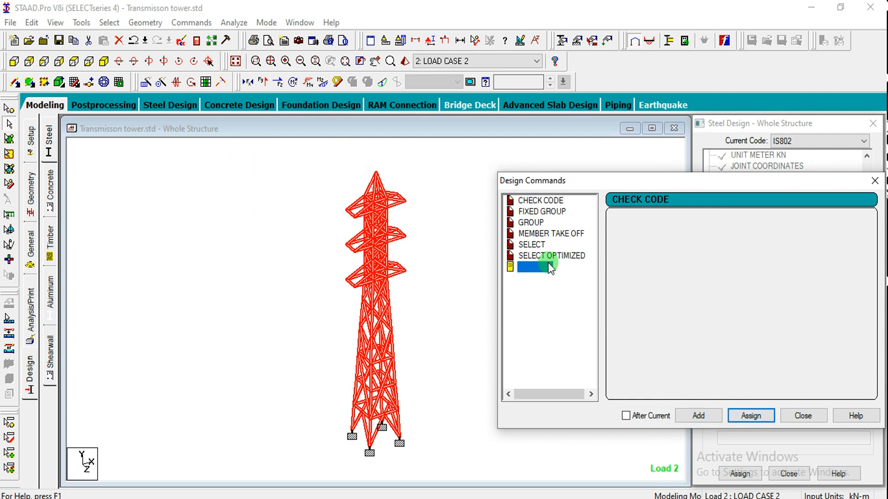
click(744, 416)
click(809, 415)
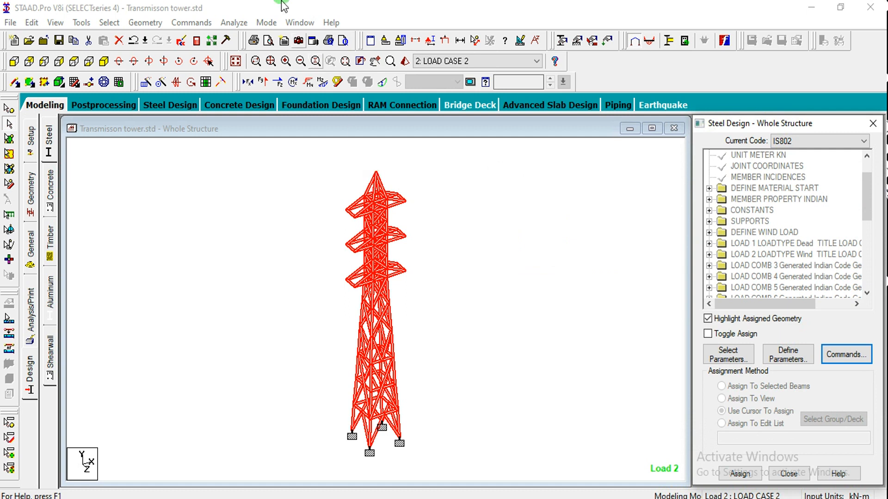
Step: Rerun the analysis and steel design, saving the modified structure, and open the new output file
click(234, 23)
click(250, 37)
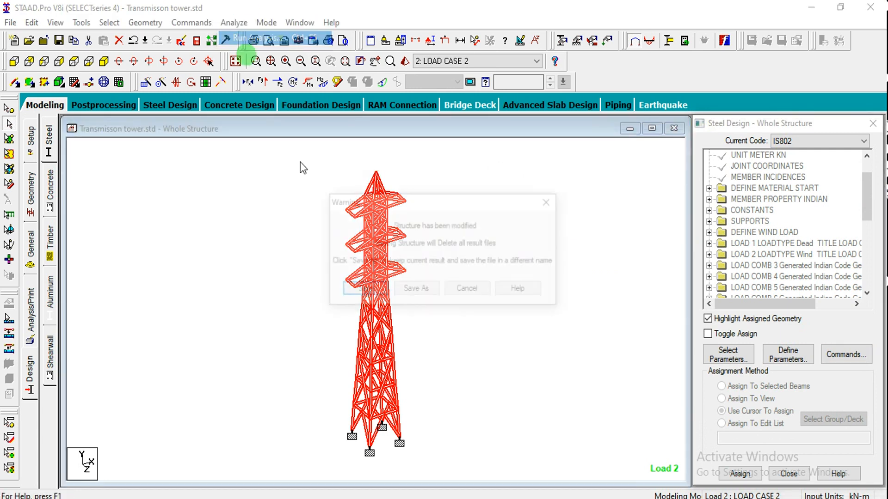
click(354, 288)
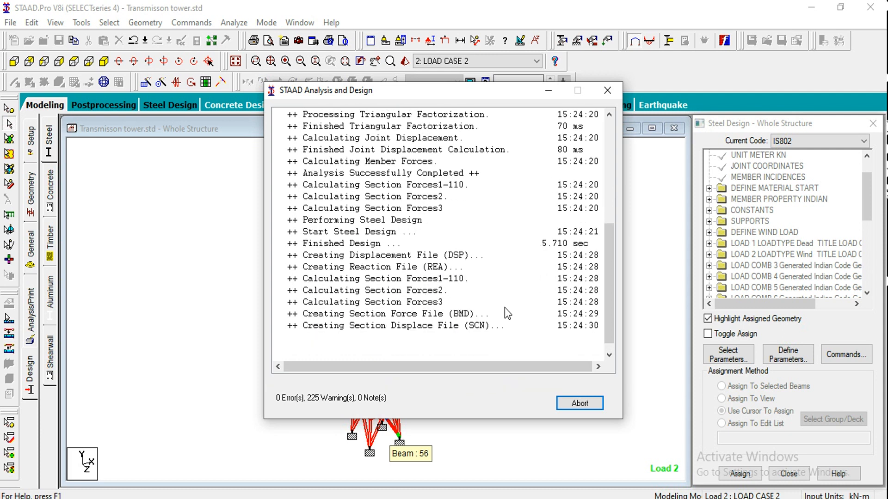
click(325, 382)
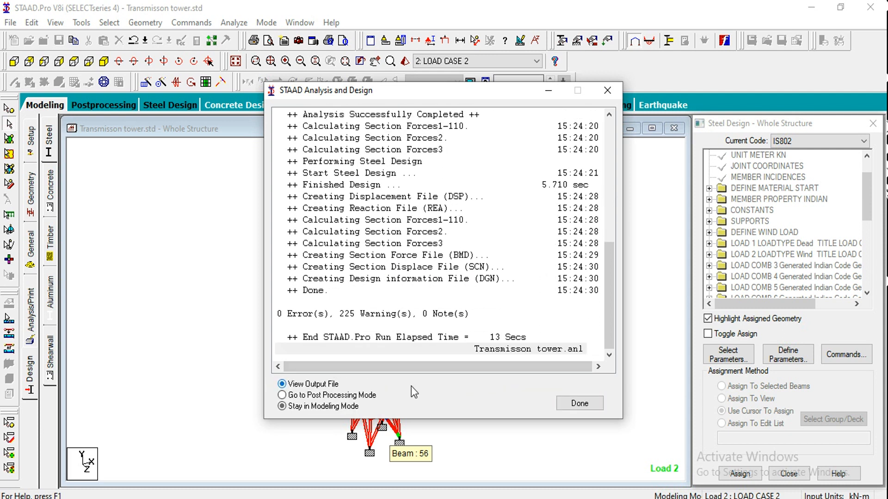
click(579, 403)
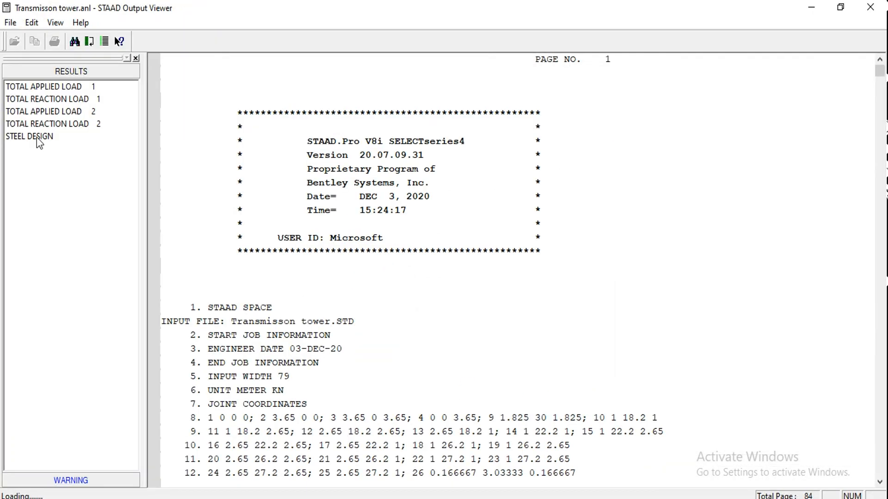
Step: Examine the IS-802 steel design code checks of the first tower members in the output file, including bolting, stresses and design summary
click(37, 138)
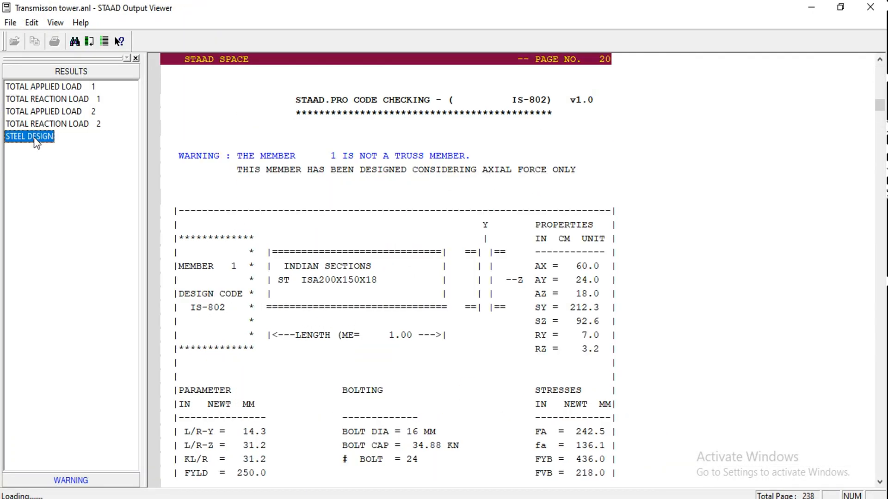
click(721, 284)
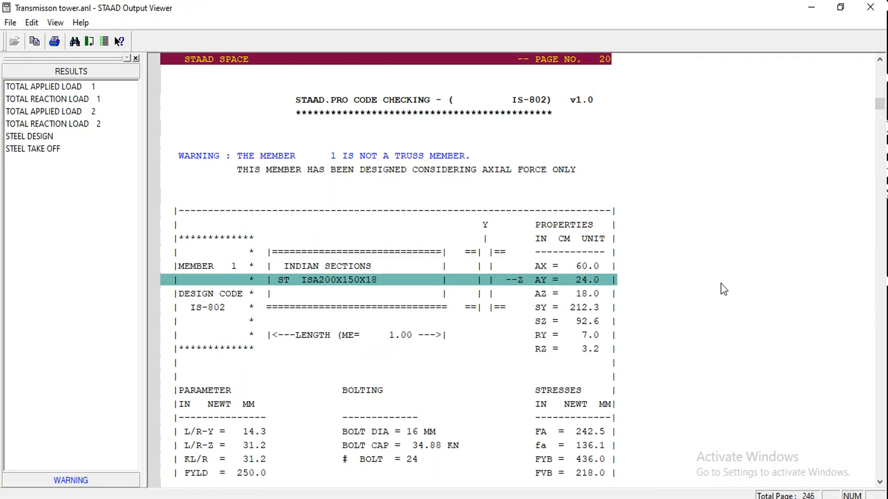
click(688, 322)
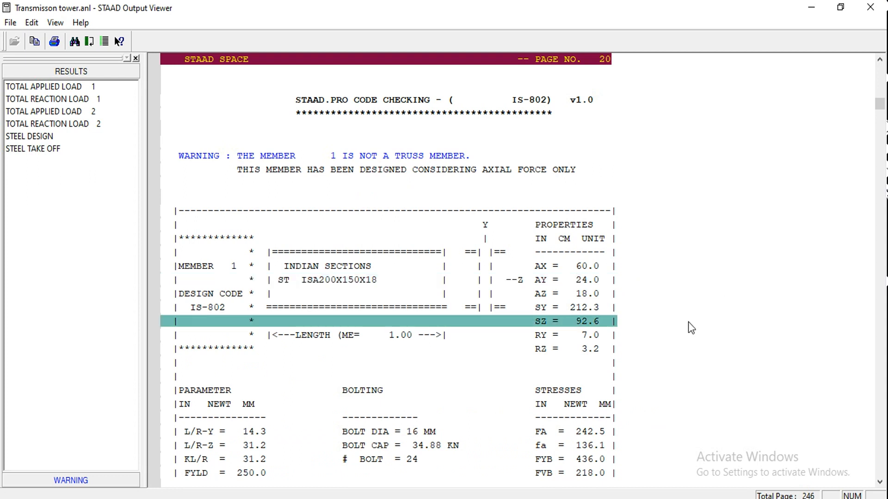
scroll(688, 322, down, 1)
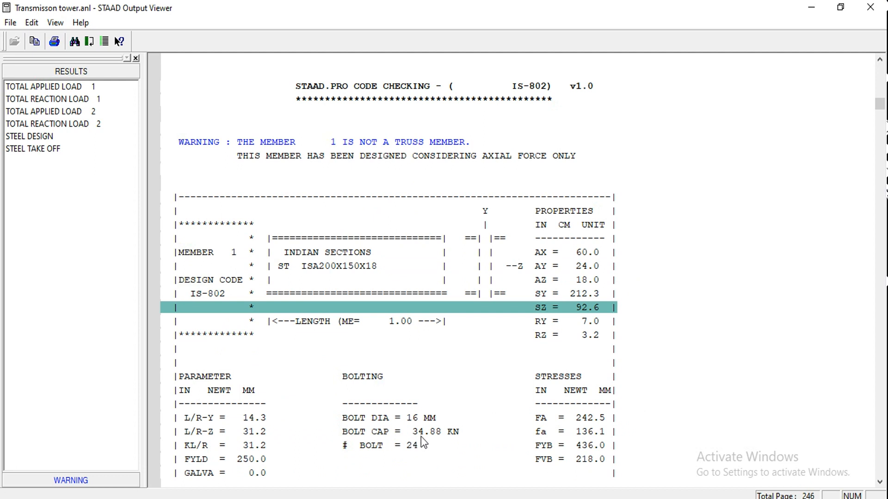
click(697, 423)
scroll(697, 423, down, 6)
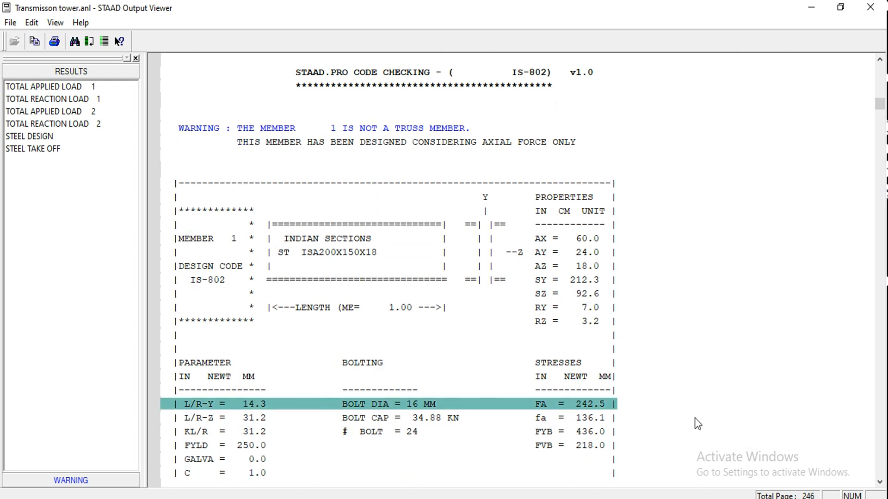
scroll(697, 423, down, 11)
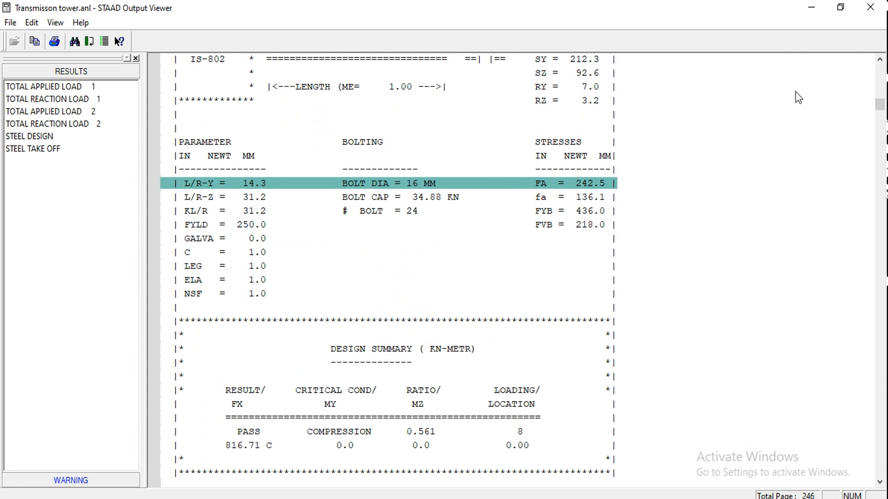
scroll(764, 190, up, 7)
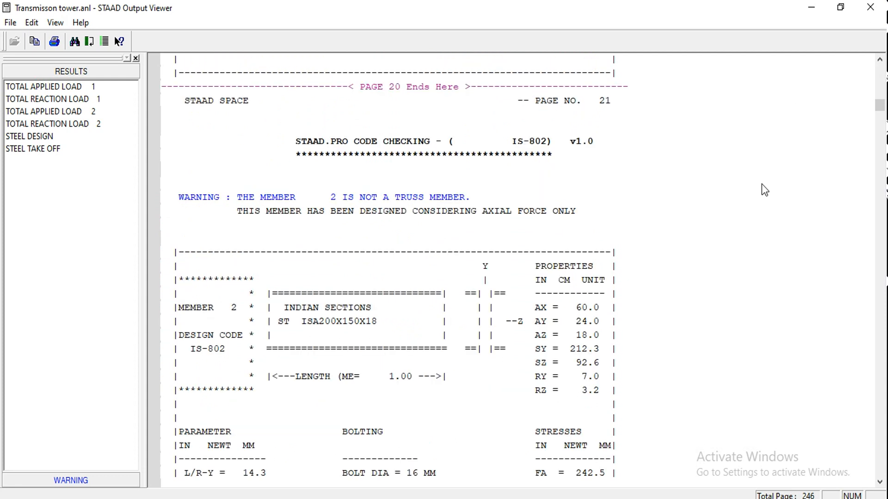
scroll(762, 184, down, 20)
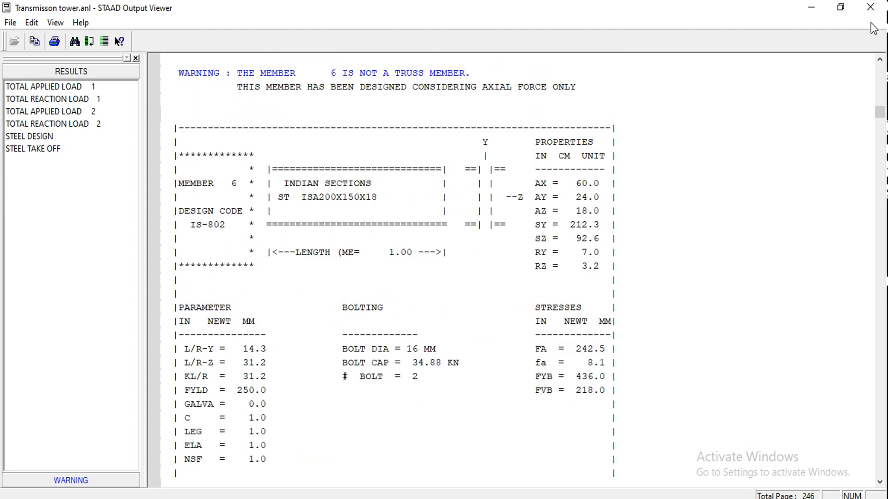
click(870, 7)
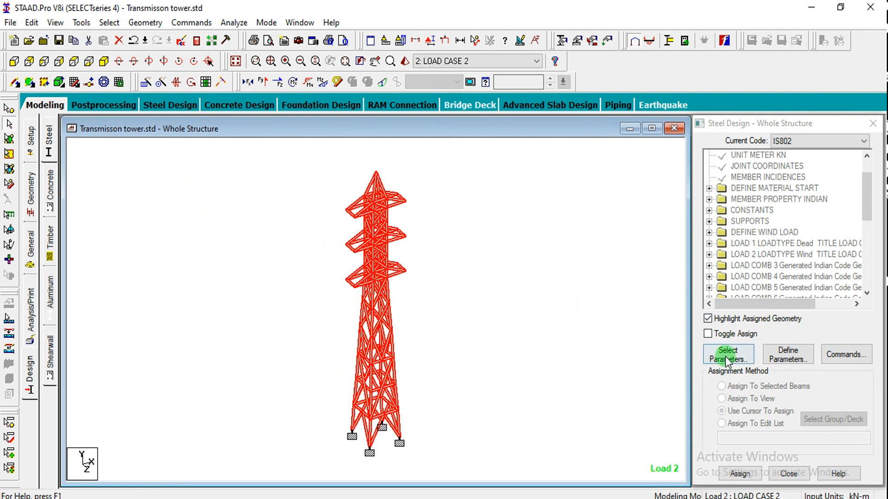
Step: Assign the SELECT OPTIMIZED design command to the selected tower members and clear the member selection
click(846, 354)
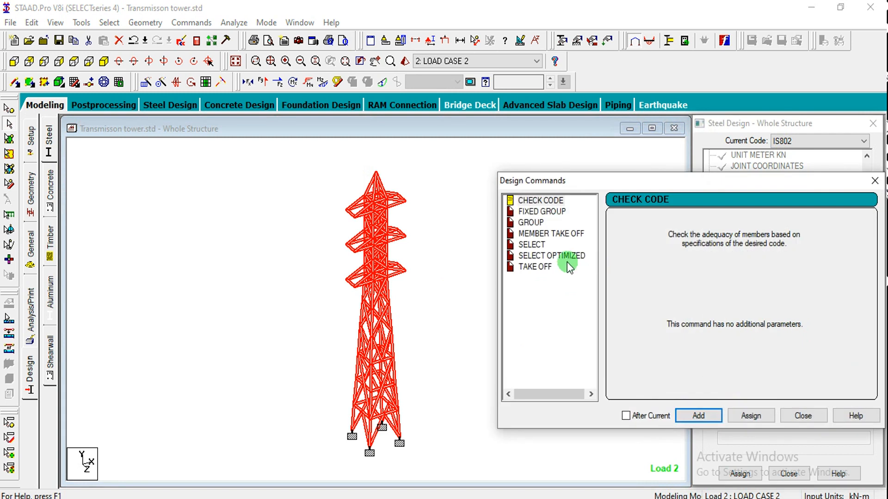
click(567, 261)
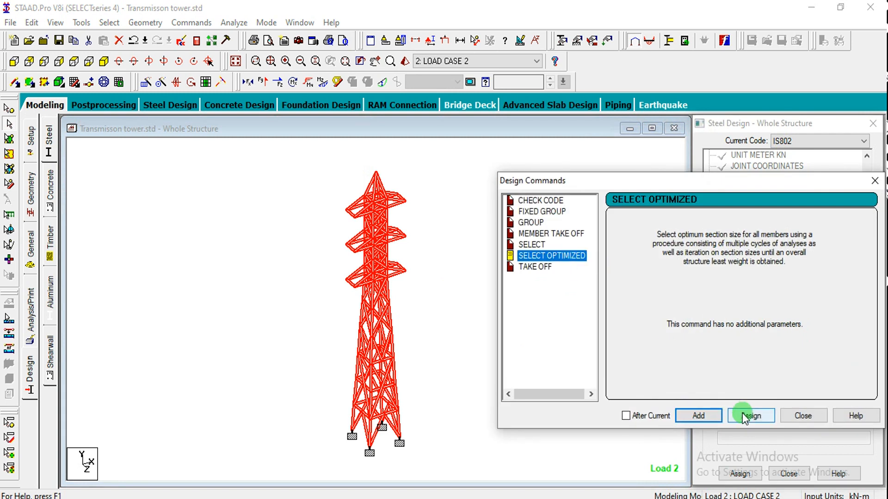
click(745, 416)
click(803, 416)
click(549, 244)
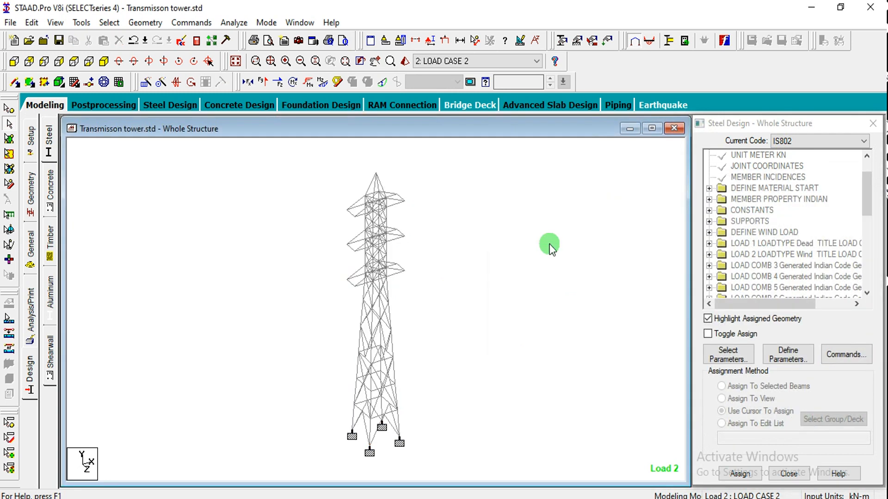
Step: Rerun the analysis, saving the modified structure and proceeding without a re-analysis instruction, and open the output file
click(234, 22)
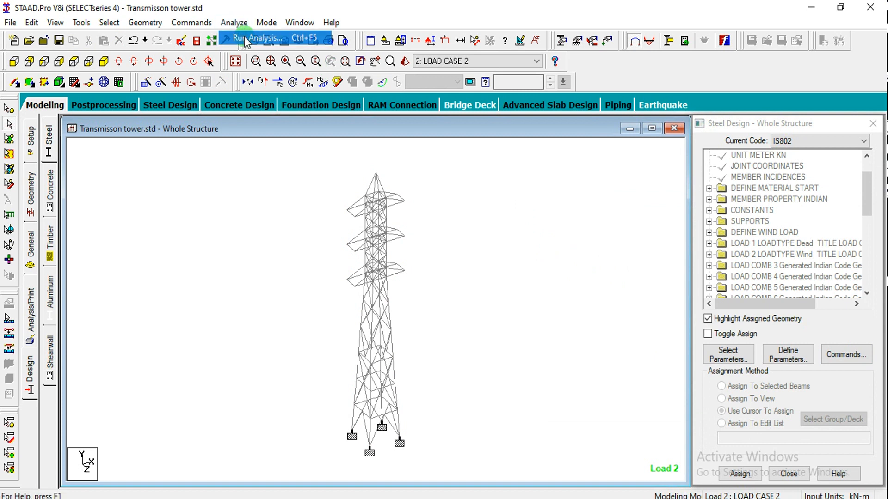
click(246, 39)
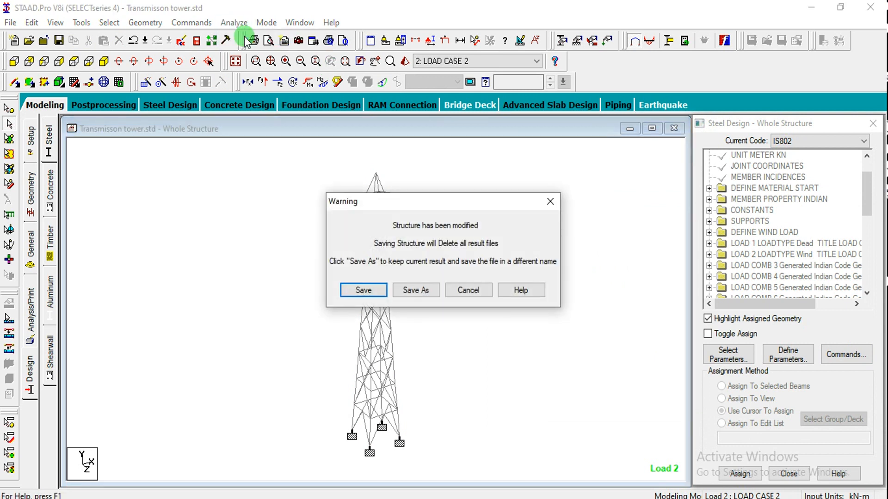
key(Return)
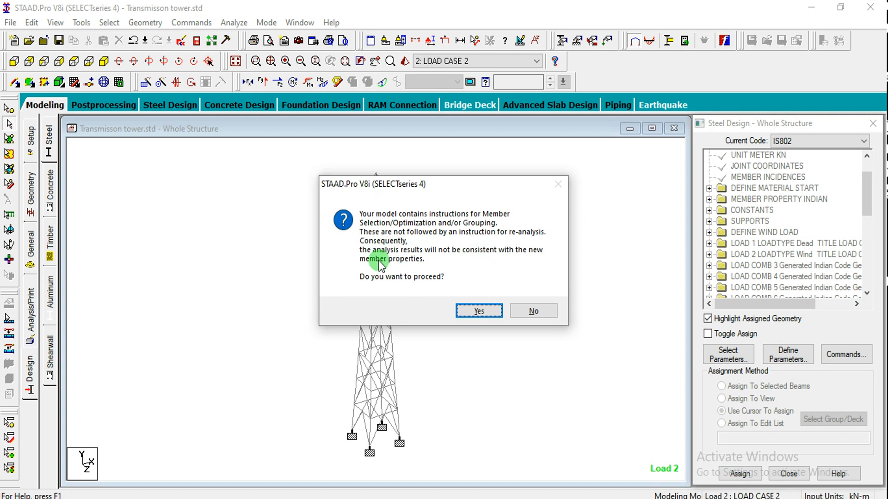
click(481, 311)
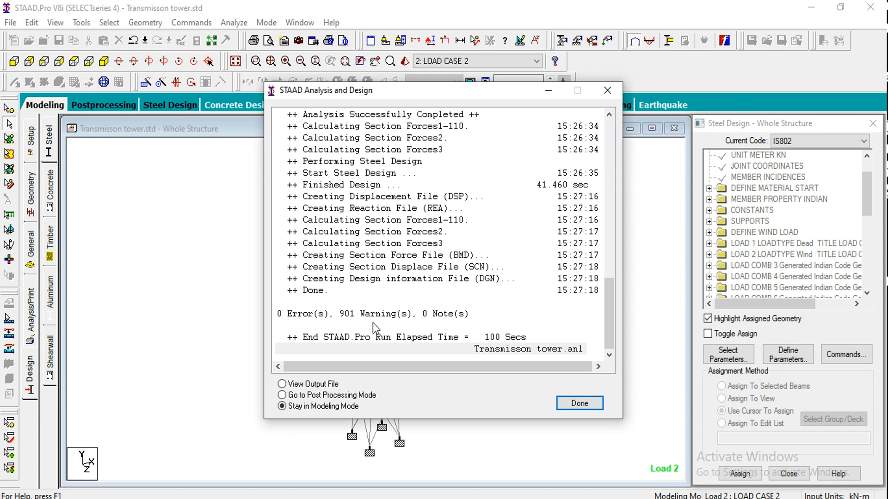
click(319, 384)
click(579, 403)
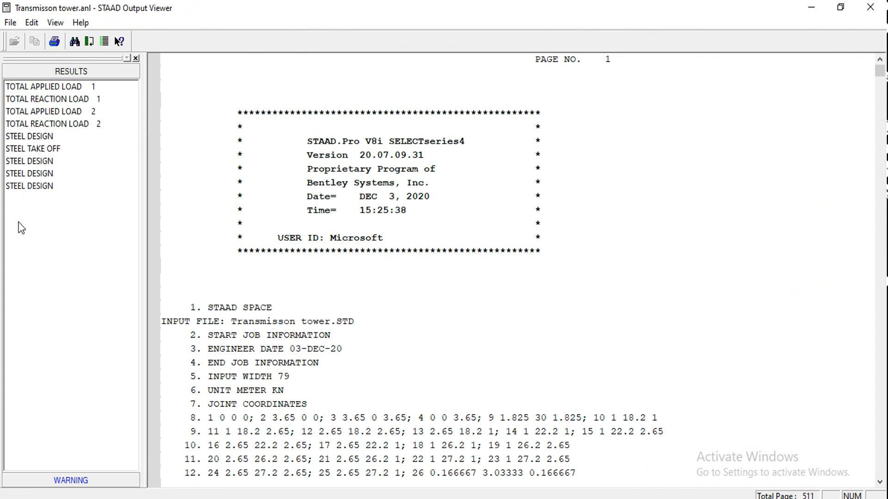
Step: Compare member 1's section in the final optimized steel design results with its section in the original code check
click(16, 190)
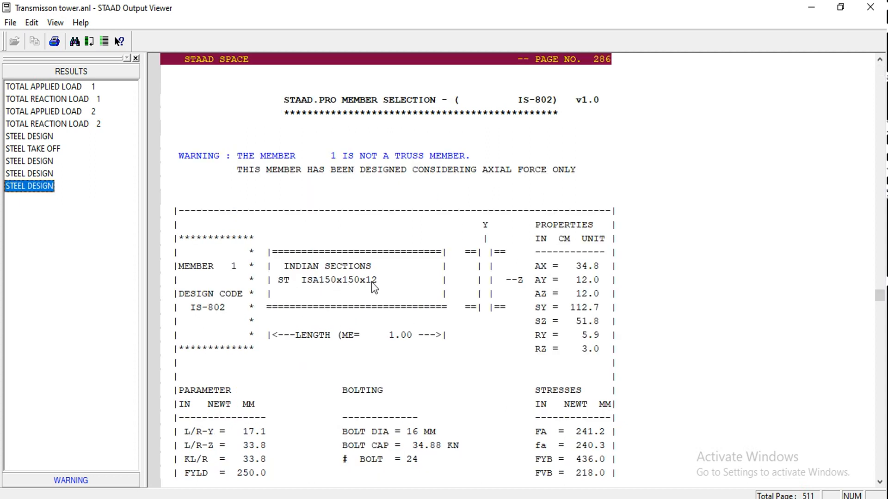
click(32, 138)
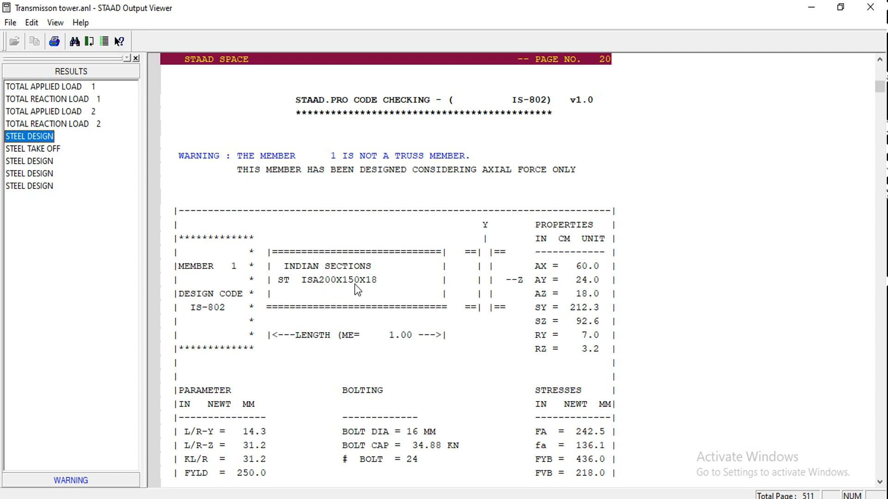
click(47, 187)
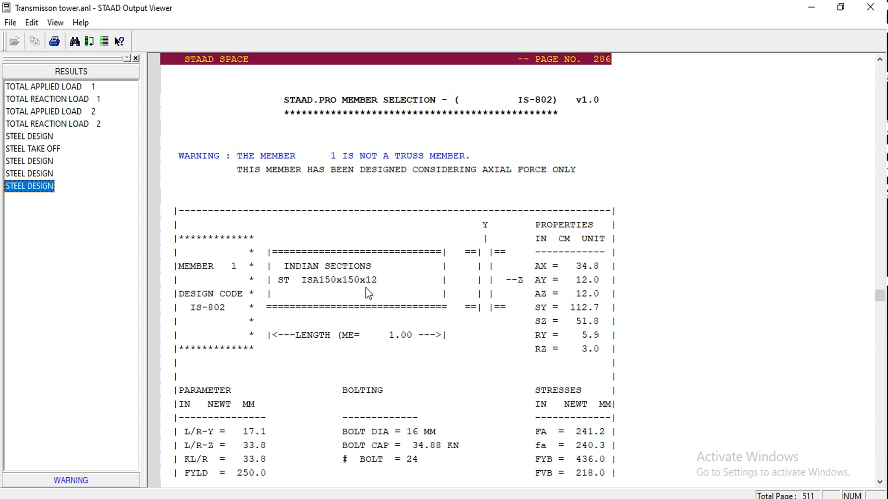
click(764, 305)
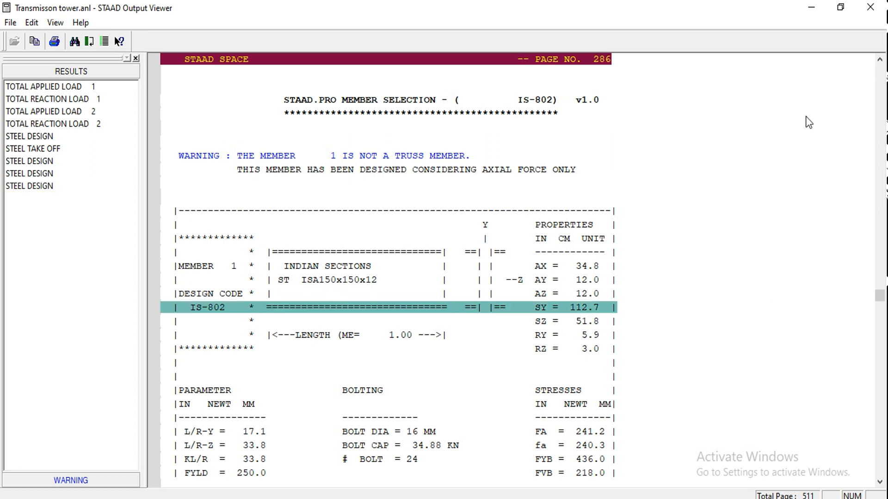
click(796, 228)
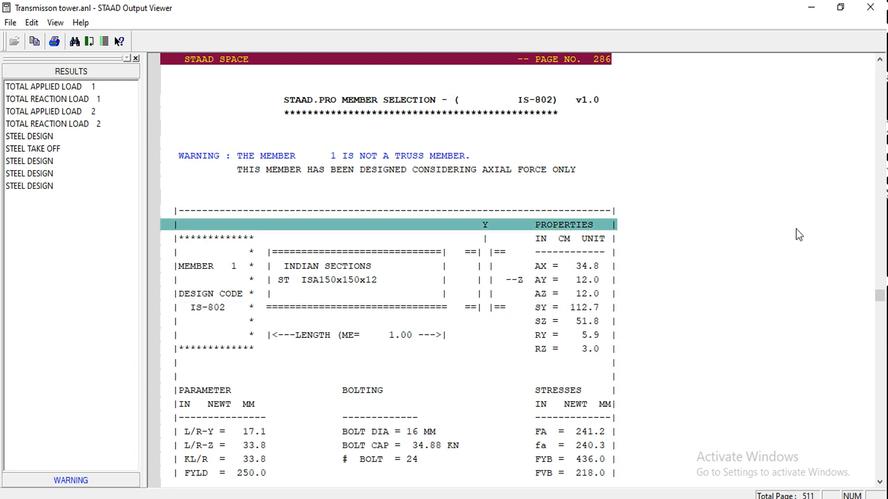
Step: Review the optimized member selection results for the members following member 1, and close the output file
scroll(797, 233, down, 20)
scroll(799, 234, down, 20)
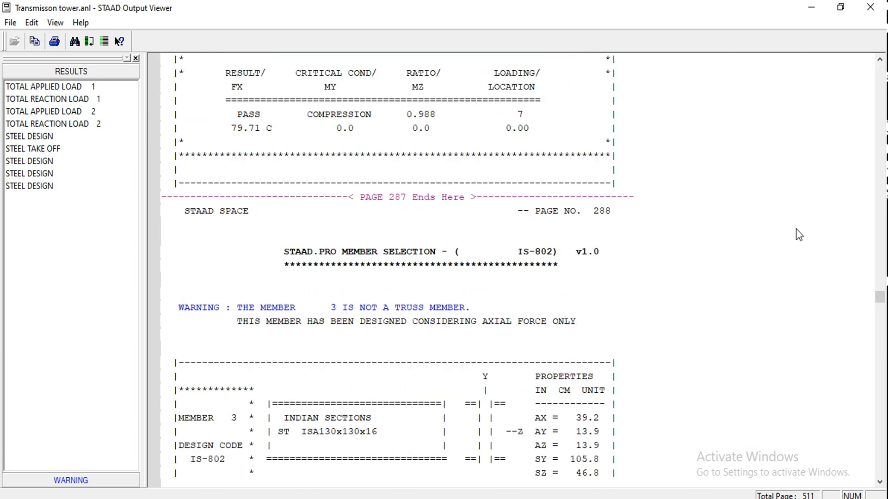
scroll(798, 234, down, 20)
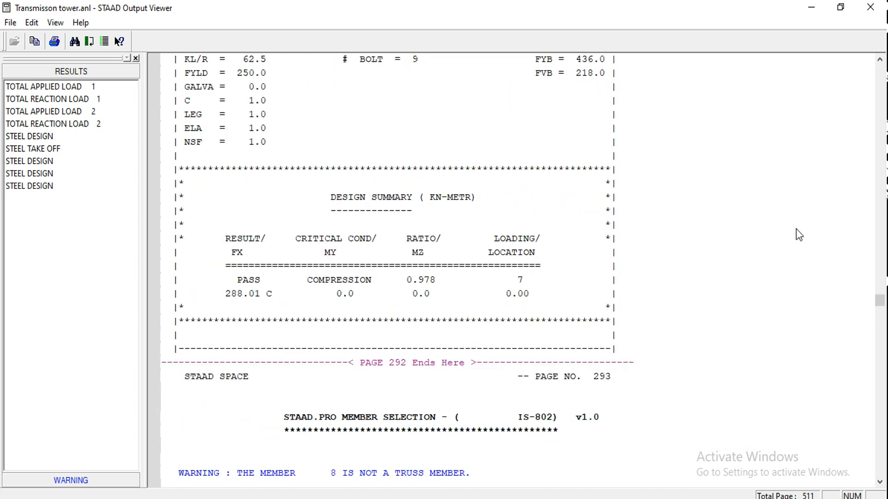
scroll(799, 235, down, 20)
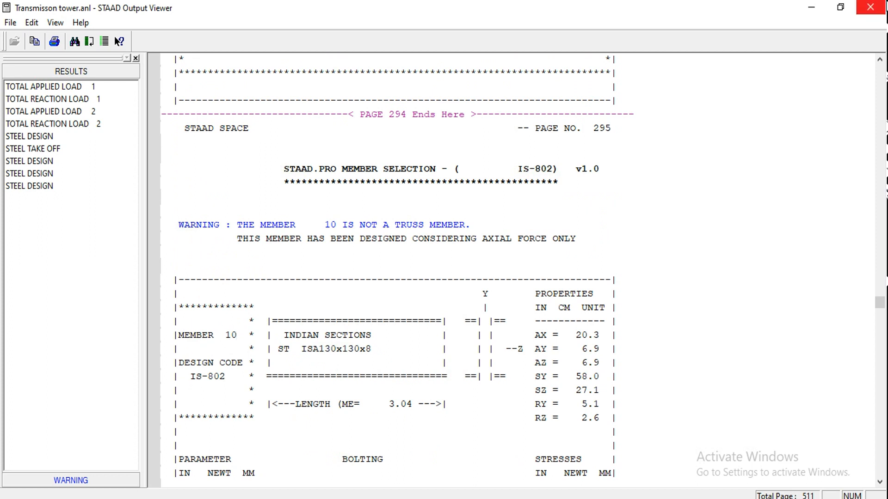
click(869, 7)
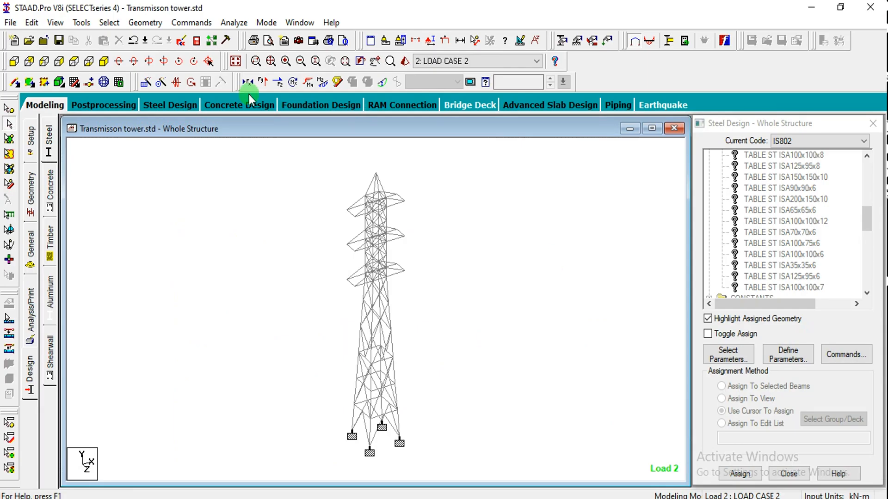
Step: Select beam 10 in the model from the list of beam numbers
click(109, 22)
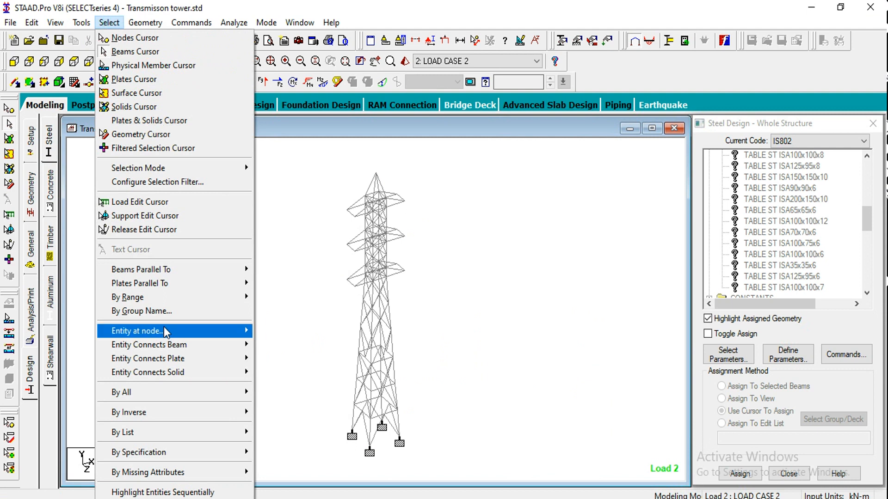
mouse_move(178, 437)
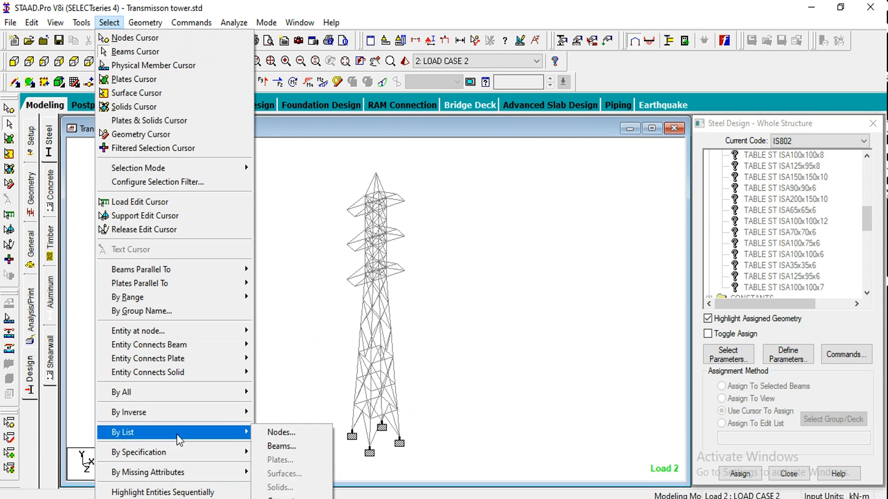
click(280, 447)
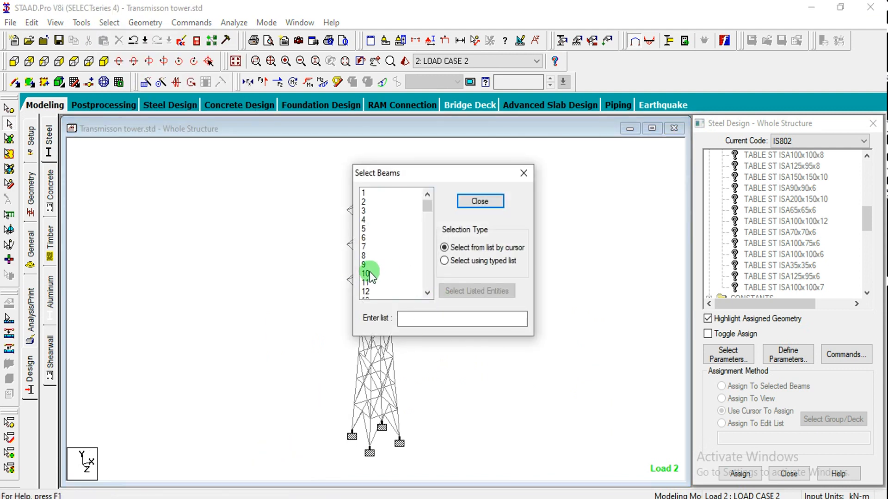
click(367, 274)
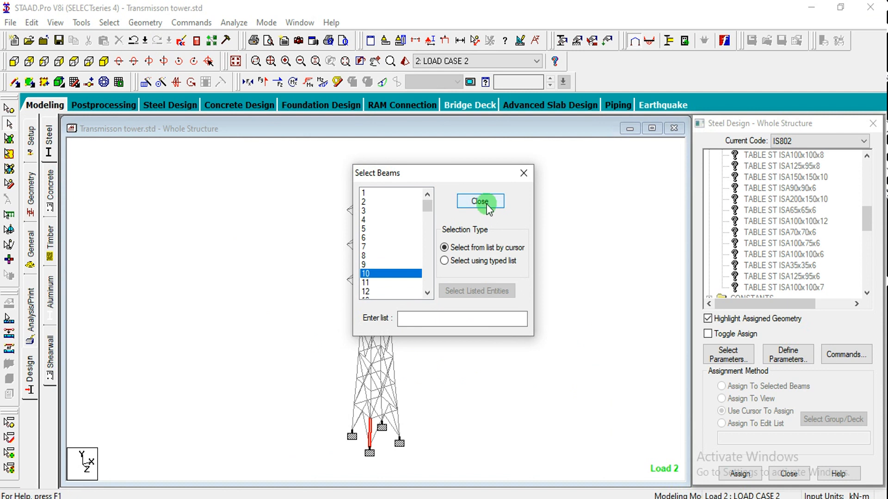
click(485, 205)
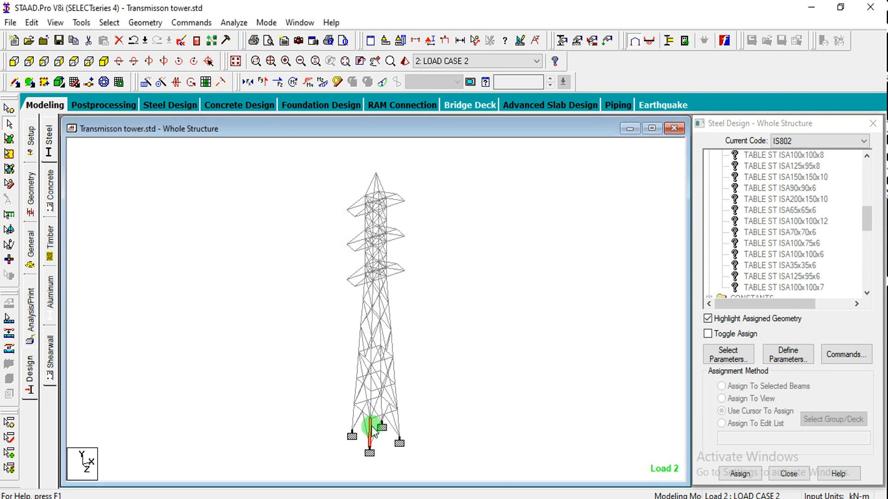
Step: Inspect beam 10's steel design results and design properties, and close its member information
double_click(372, 429)
click(559, 119)
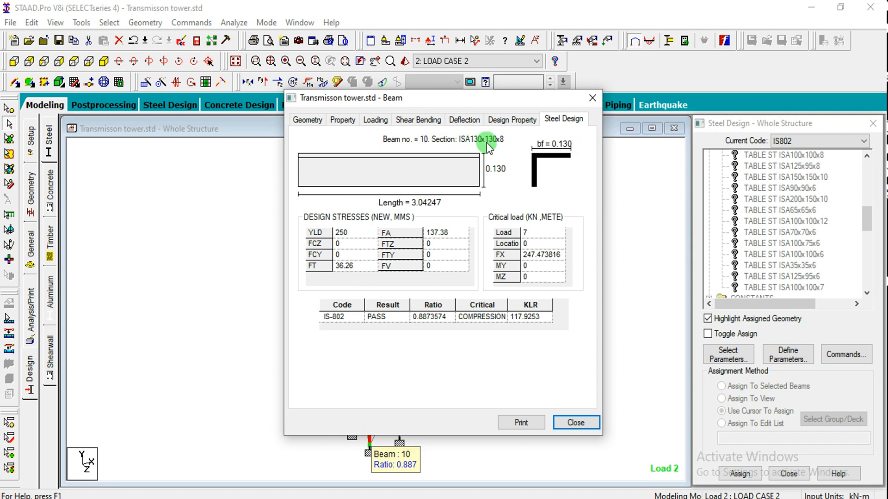
click(509, 121)
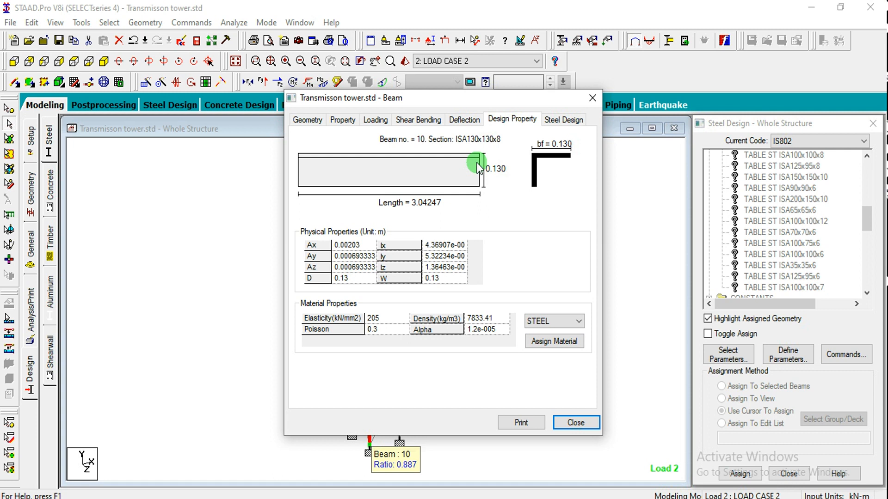
click(591, 98)
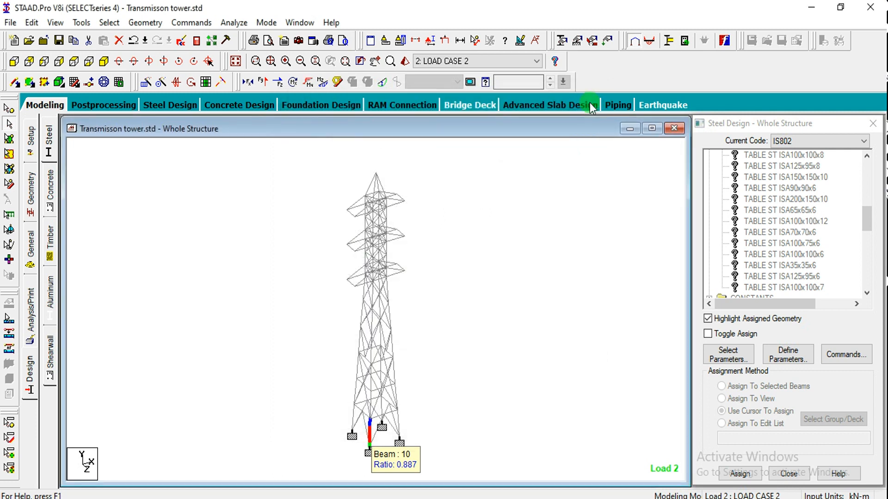